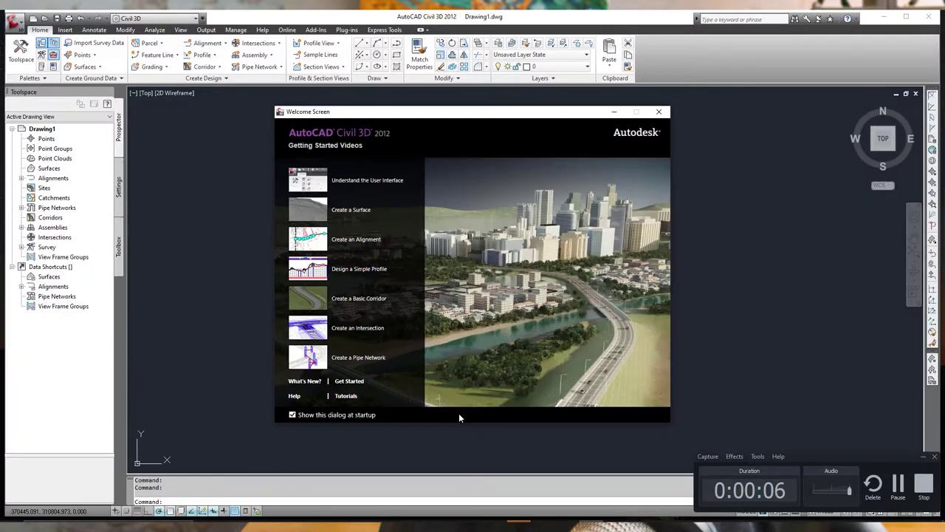
Close the welcome screen, display the classic menu bar, and look through the file import options, including LandXML and Google Earth data
left_click(660, 113)
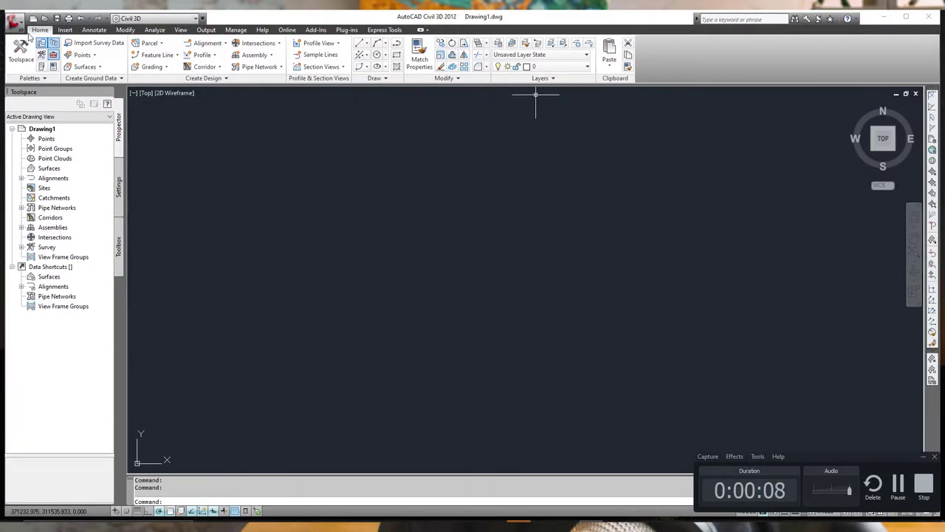
left_click(202, 18)
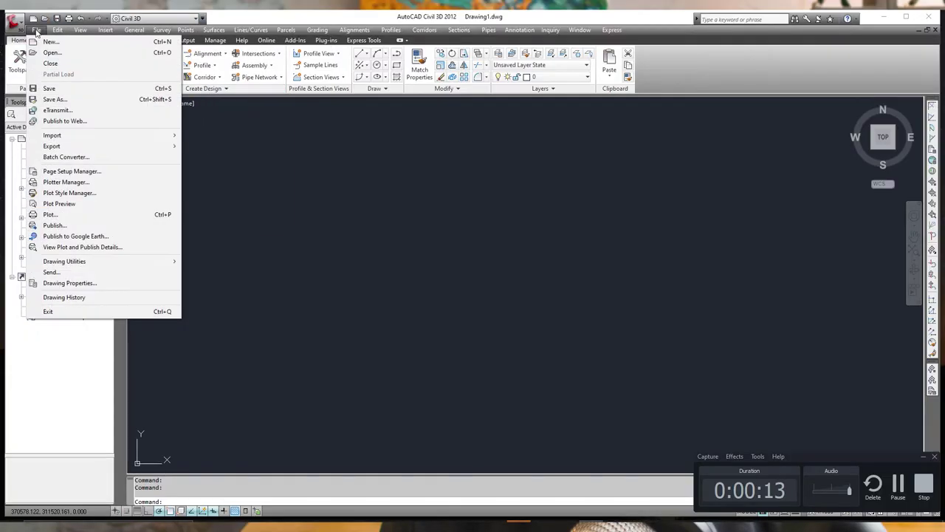
mouse_move(159, 135)
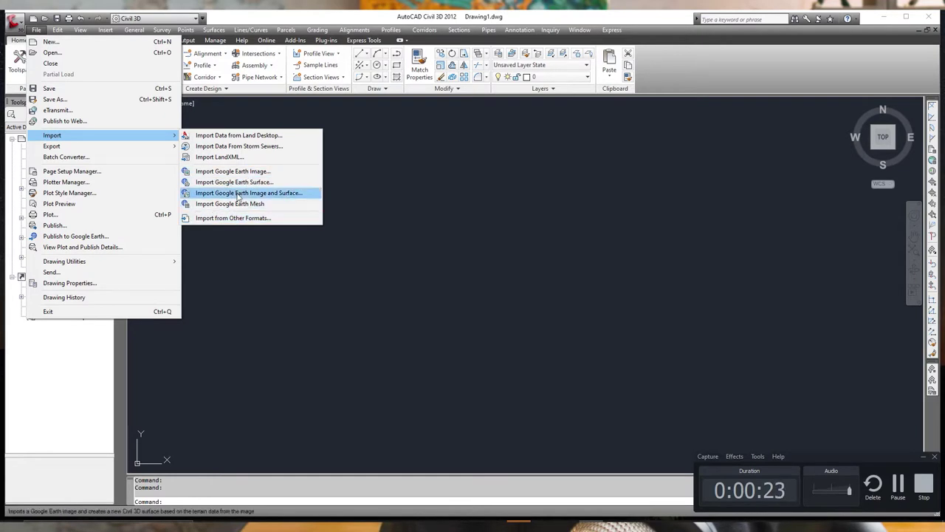
left_click(225, 157)
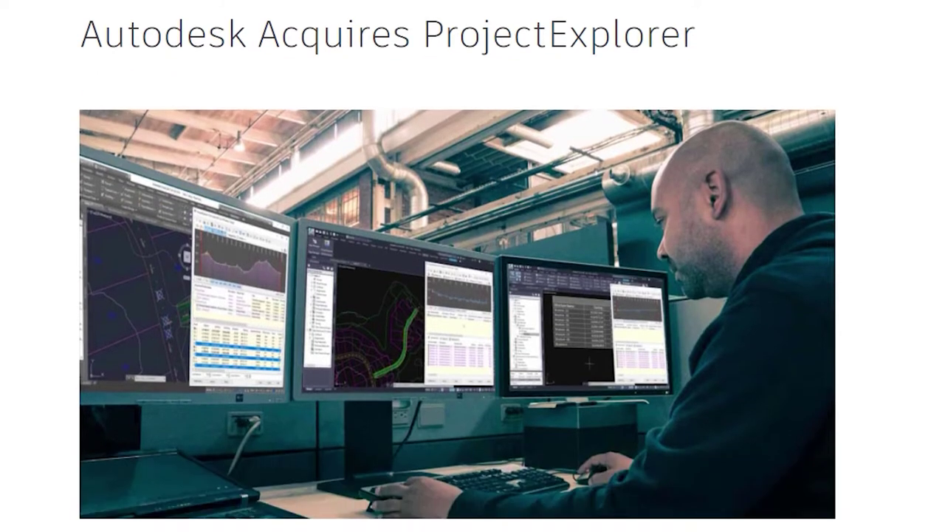
Read the article on Autodesk's acquisition of ProjectExplorer, including the product screenshots and the questions about availability and customer support
scroll(457, 266, "down", 3)
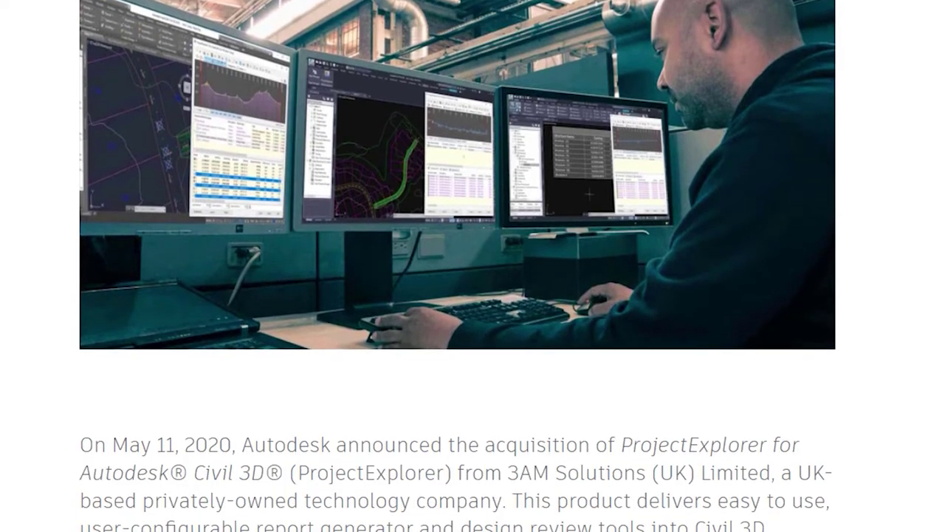
scroll(457, 266, "down", 1)
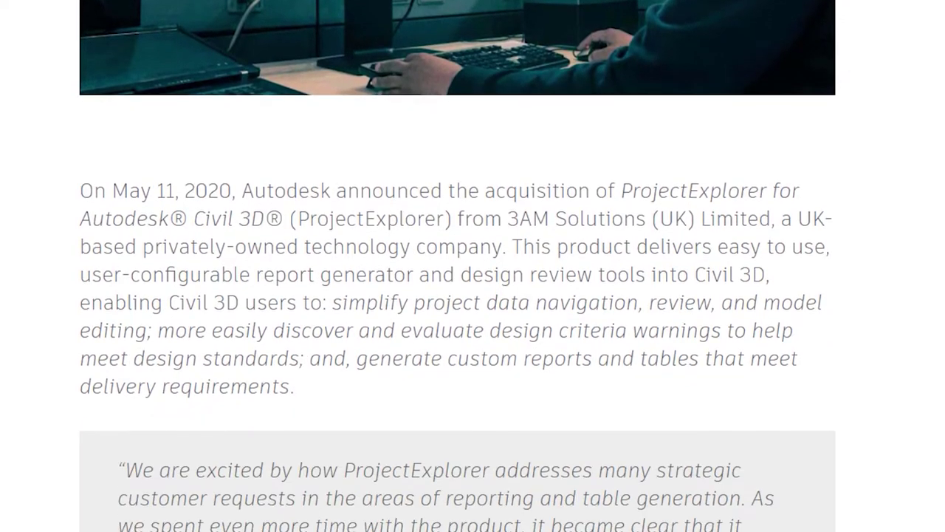
scroll(457, 266, "down", 1)
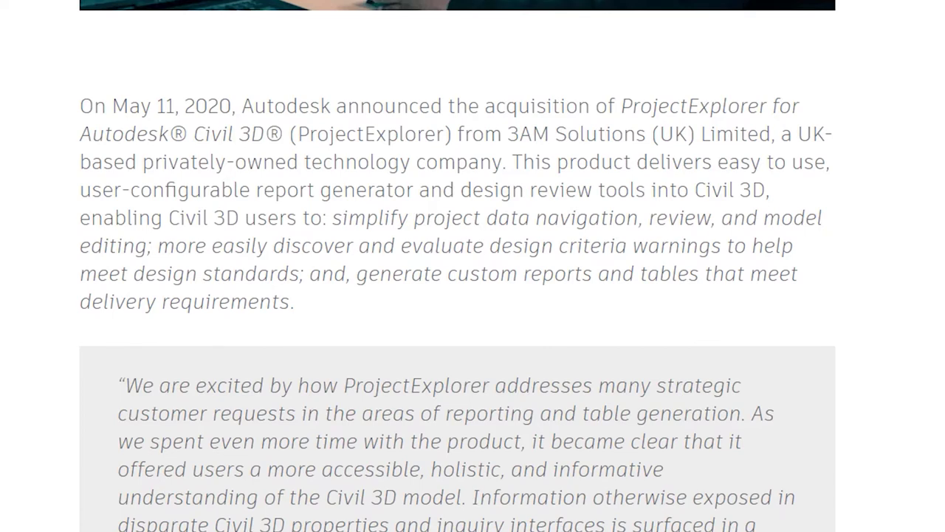
scroll(457, 266, "down", 6)
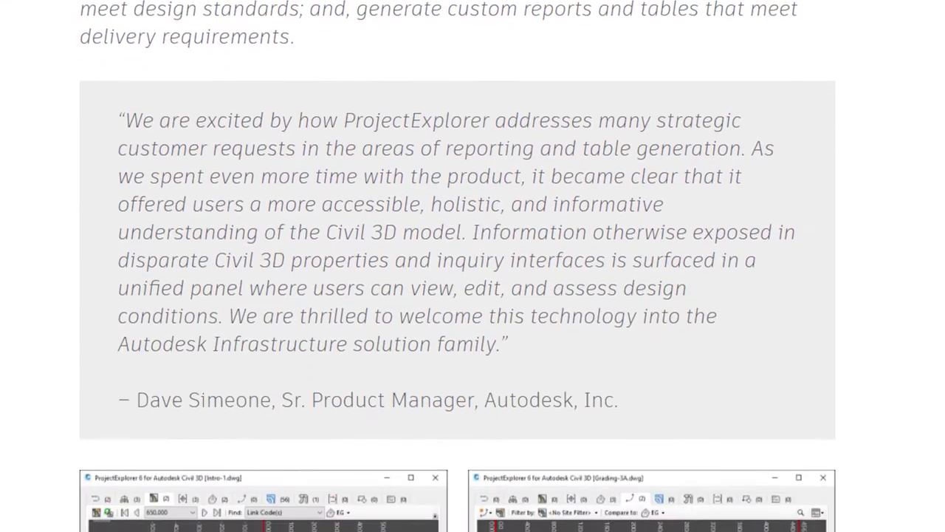
scroll(457, 265, "down", 1)
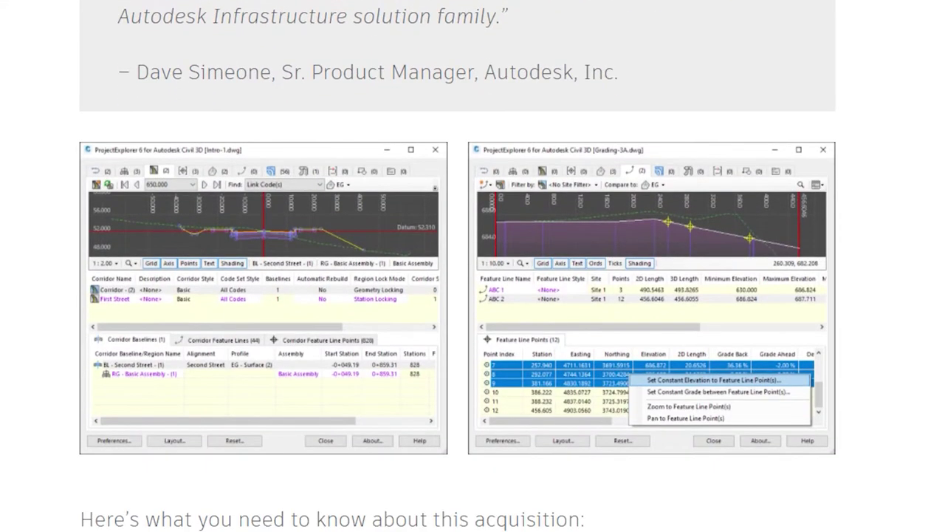
scroll(472, 266, "down", 3)
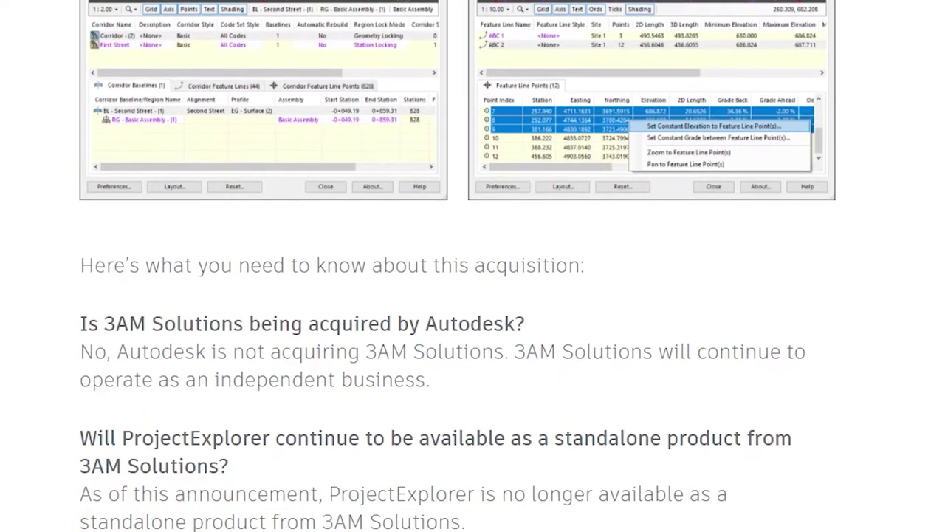
scroll(473, 266, "down", 2)
scroll(473, 266, "down", 6)
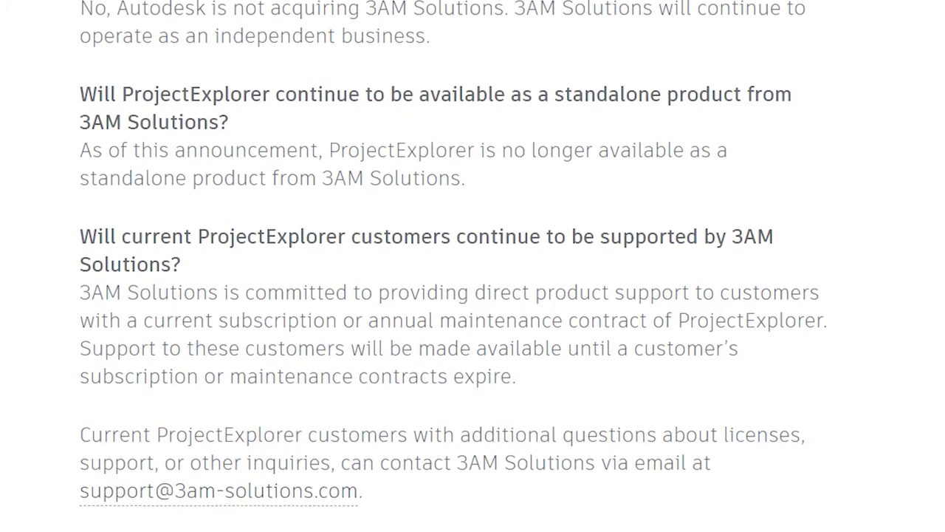
scroll(472, 266, "down", 2)
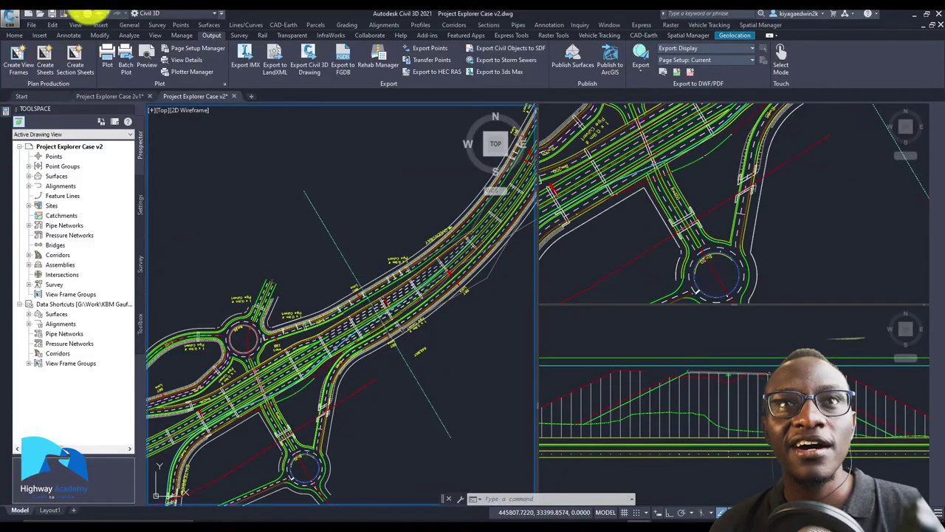
Switch between the open drawings to Project Explorer Case v2 and view its whole cloverleaf interchange
key("ctrl+Tab")
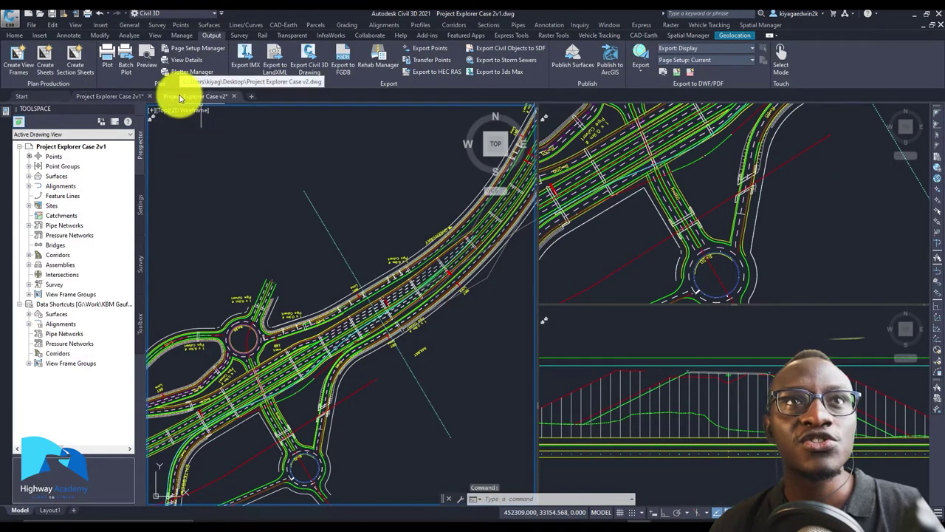
left_click(181, 96)
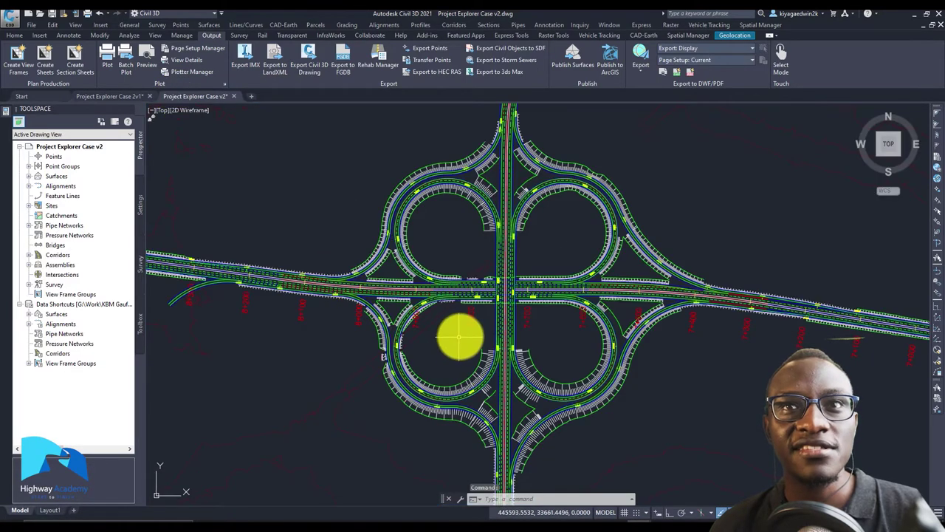
middle_click_drag(458, 334, 416, 349)
scroll(418, 350, "down", 4)
scroll(417, 351, "up", 4)
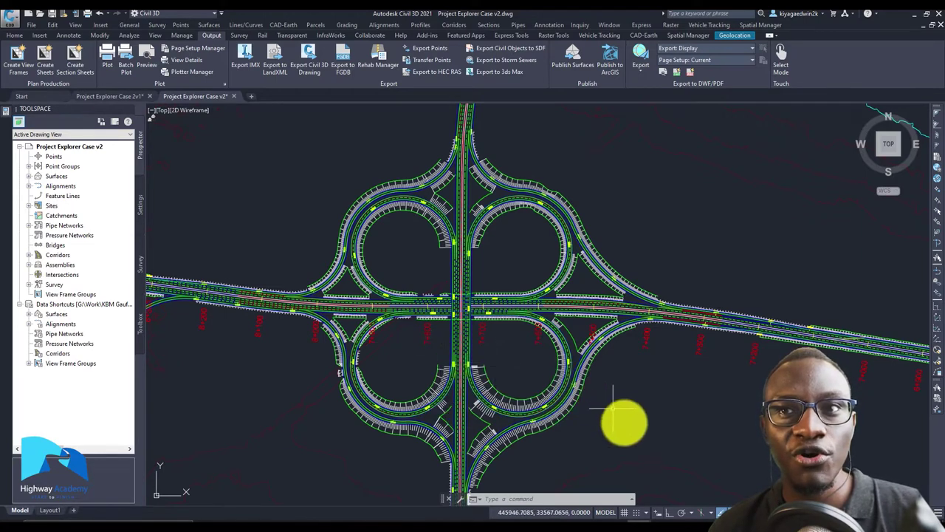
Switch to the Autodesk desktop app and check the products list for Autodesk Project Explorer for Civil 3D 2020-2021, then minimize the app
left_click(680, 513)
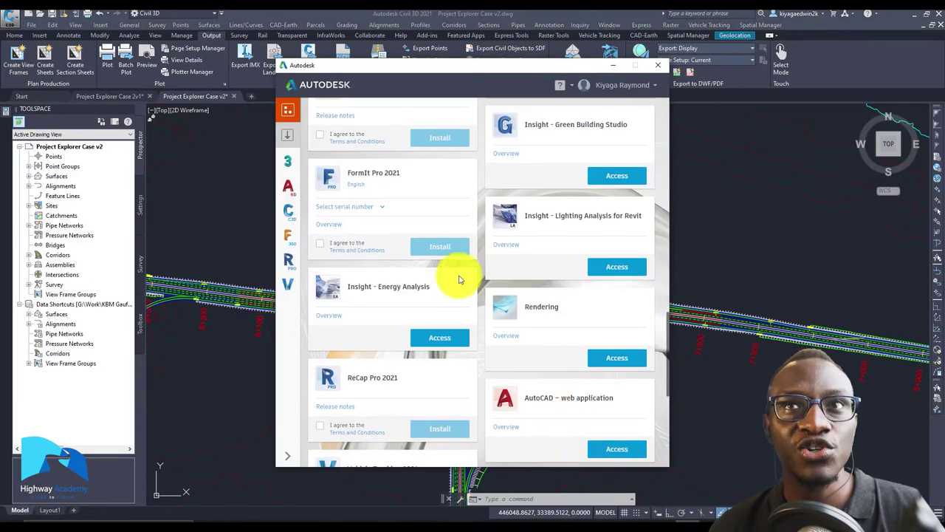
left_click(288, 135)
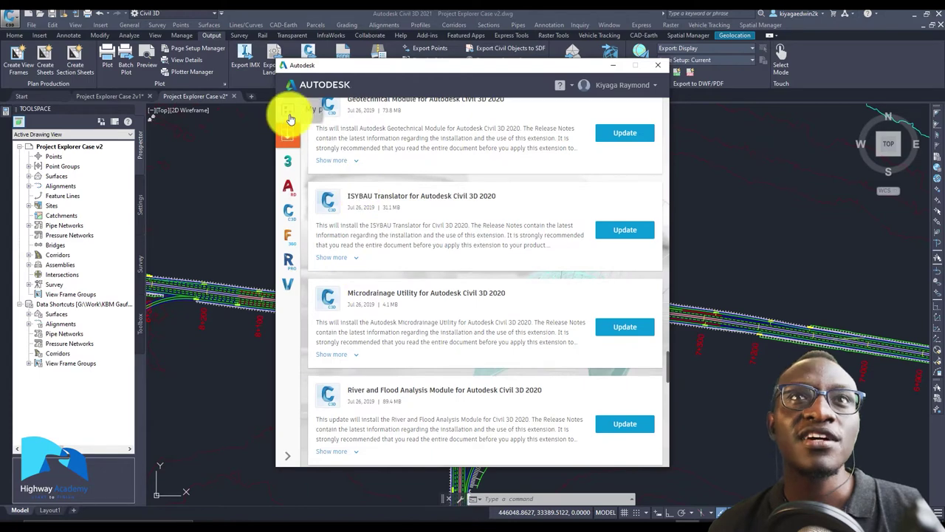
left_click(288, 112)
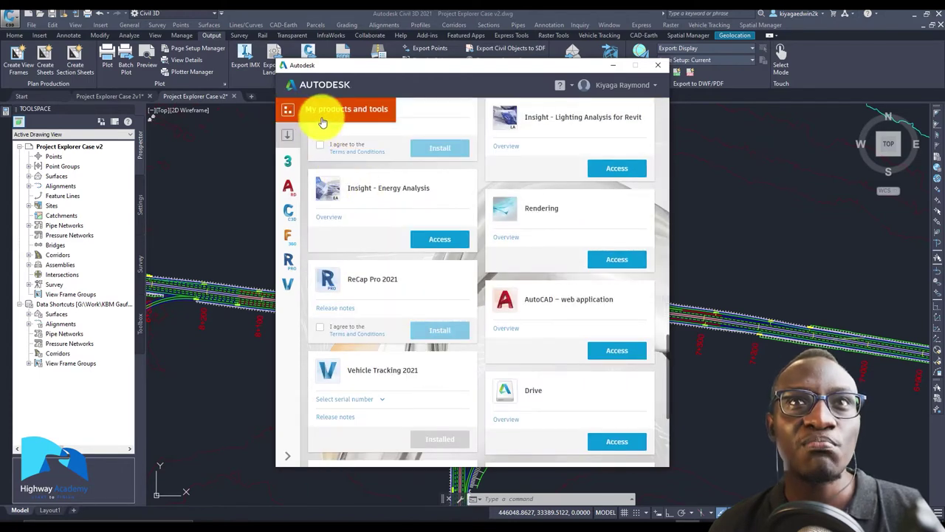
scroll(385, 315, "down", 3)
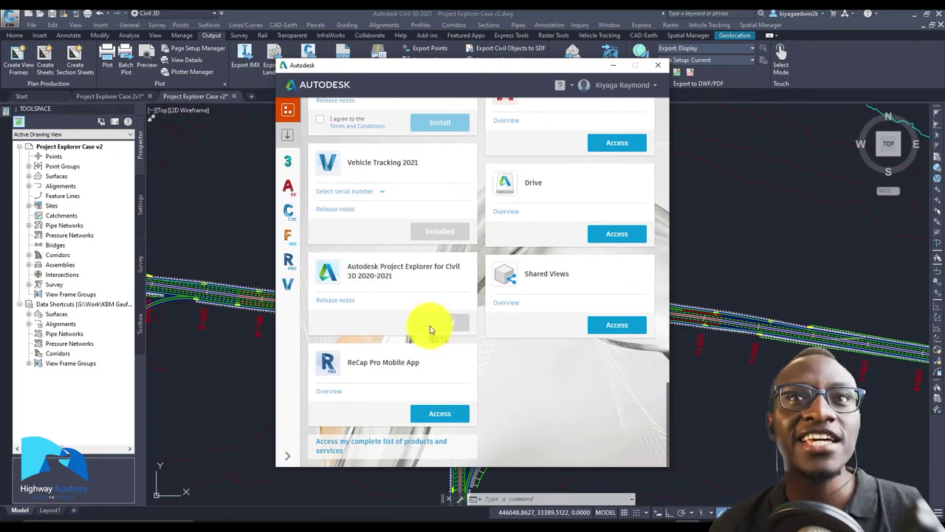
left_click(613, 65)
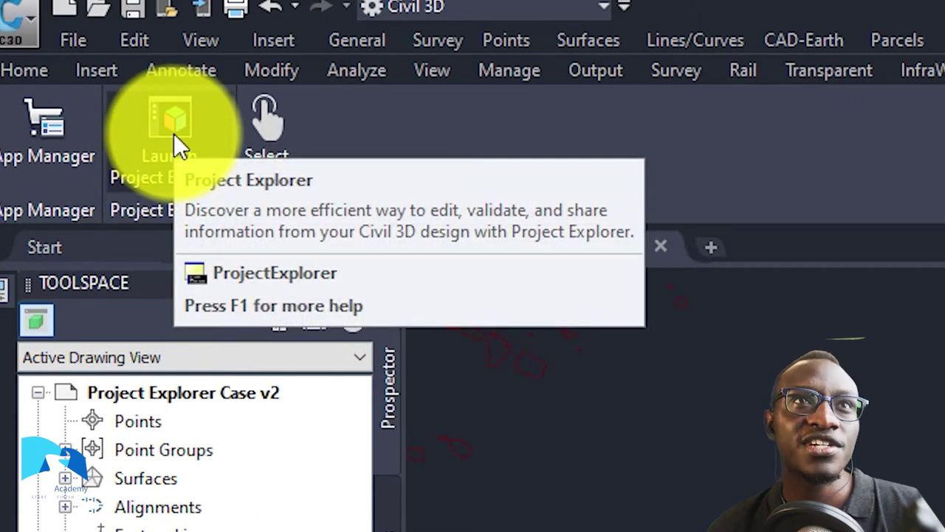
Launch Project Explorer and arrange its reduced window beside the cloverleaf interchange, with the Toolspace closed to free drawing space
left_click(166, 137)
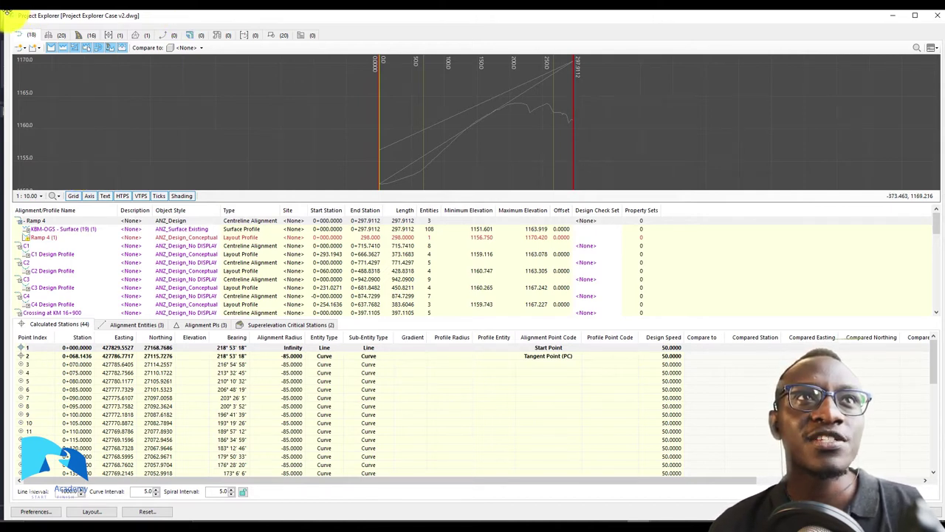
left_click(110, 47)
mouse_move(287, 16)
left_mouse_down()
mouse_move(295, 144)
mouse_move(412, 186)
mouse_move(449, 185)
mouse_move(392, 177)
mouse_move(462, 184)
mouse_move(480, 196)
left_mouse_up()
mouse_move(393, 259)
middle_mouse_down()
mouse_move(278, 222)
mouse_move(270, 270)
middle_mouse_up()
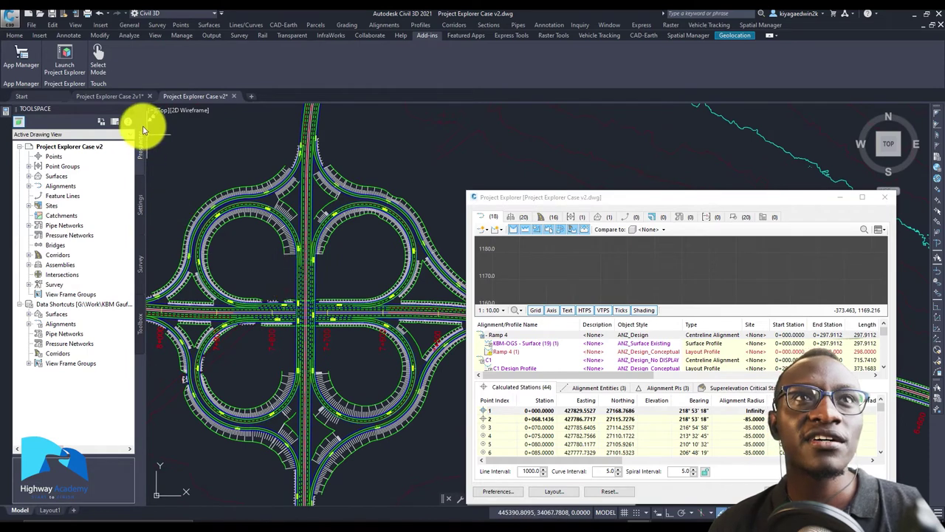
left_click(129, 110)
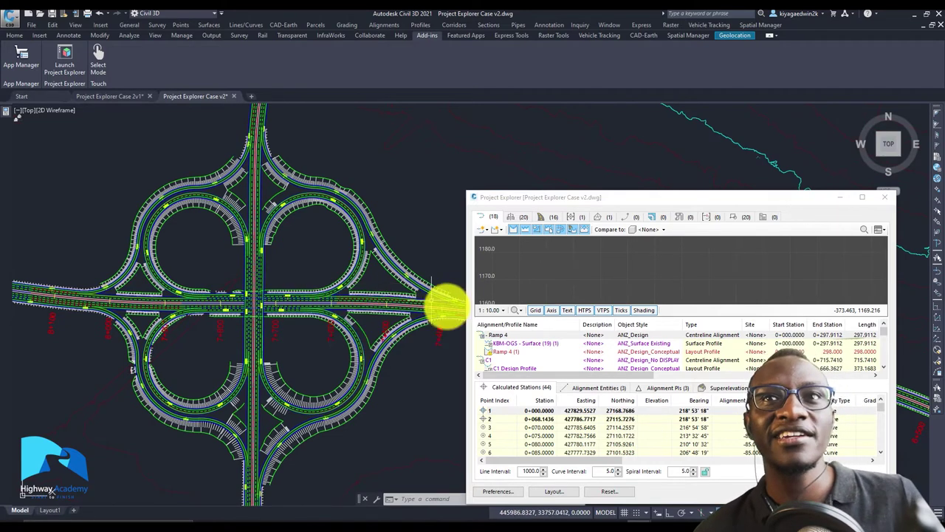
Select alignments C2 and C1 together in Project Explorer, view C1 alone, and clear the selection
scroll(543, 359, "down", 1)
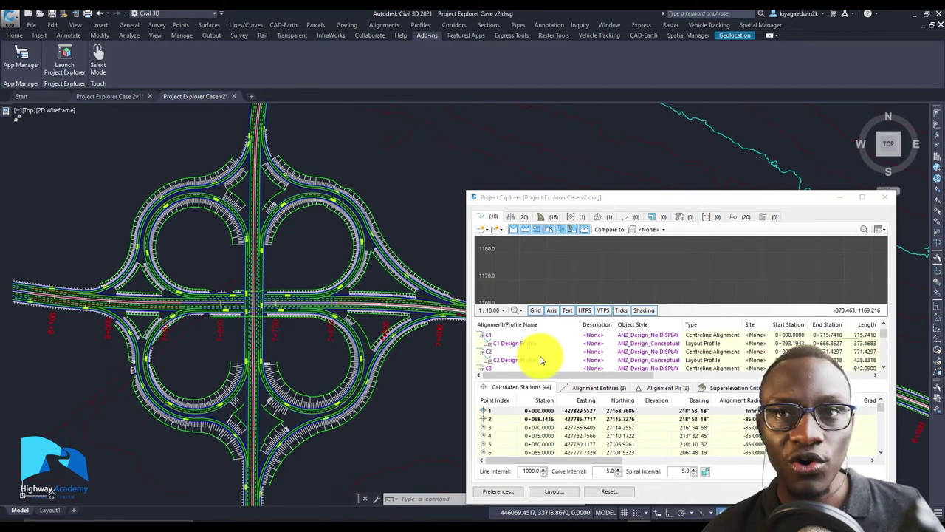
left_click(494, 352)
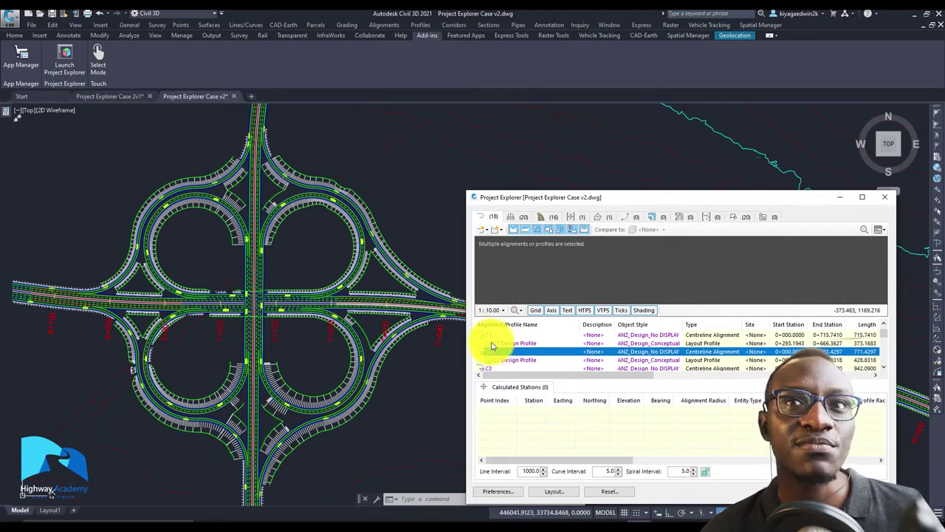
left_click(491, 336, "ctrl")
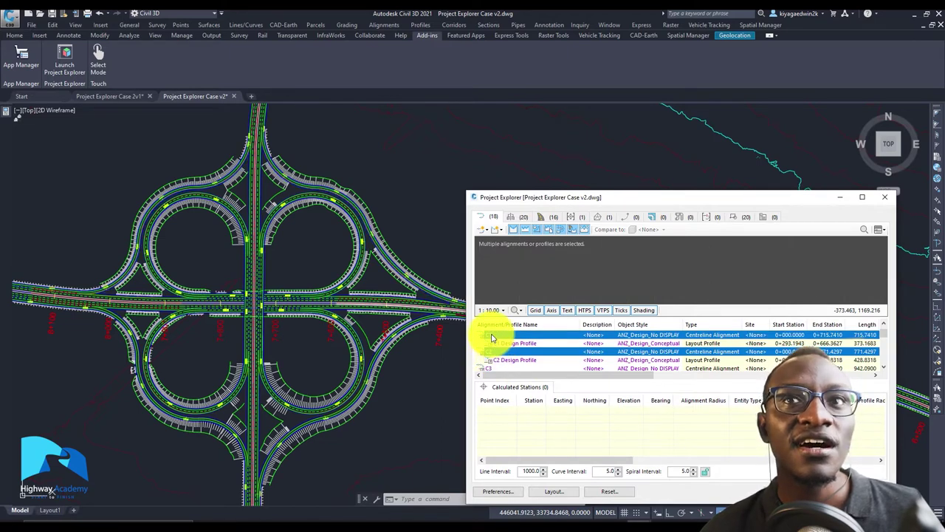
left_click(492, 337)
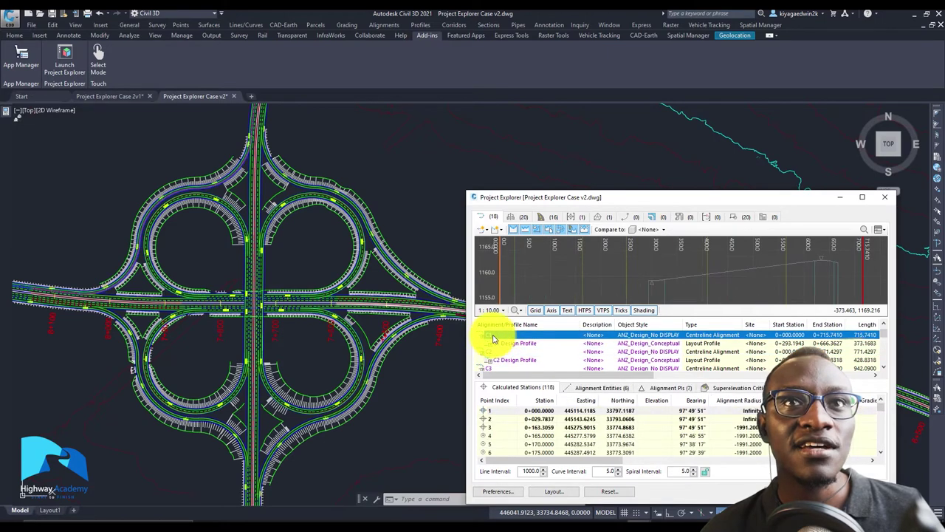
left_click(493, 338, "ctrl")
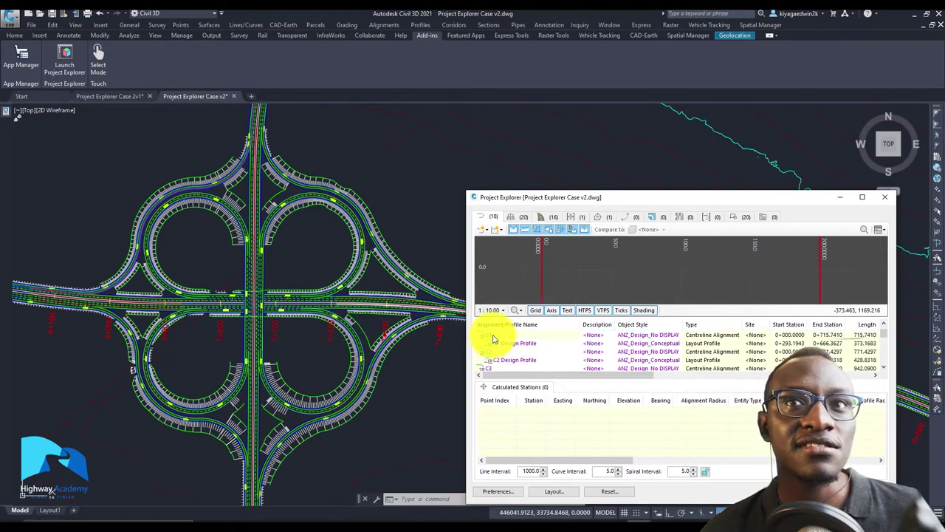
Select the C3 Design Profile in Project Explorer and compare it to the KBM_OGL surface
scroll(494, 344, "down", 1)
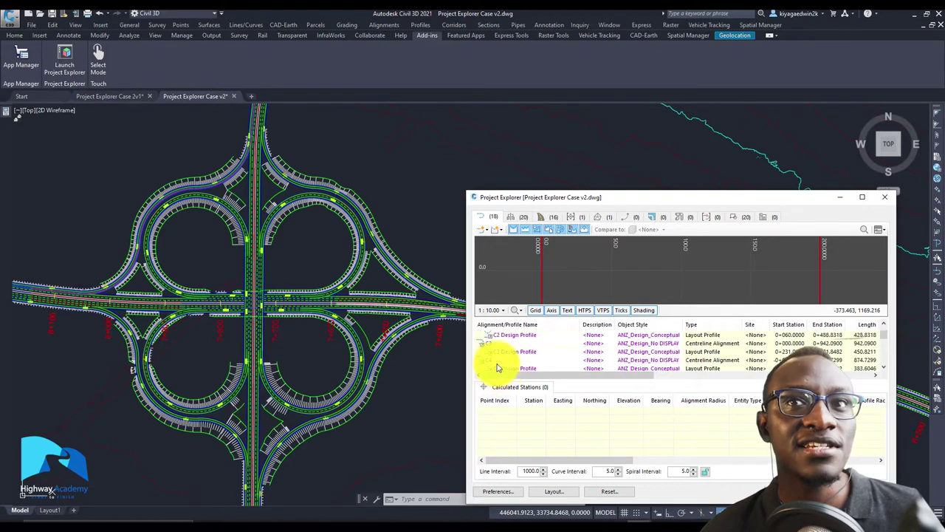
left_click(493, 345)
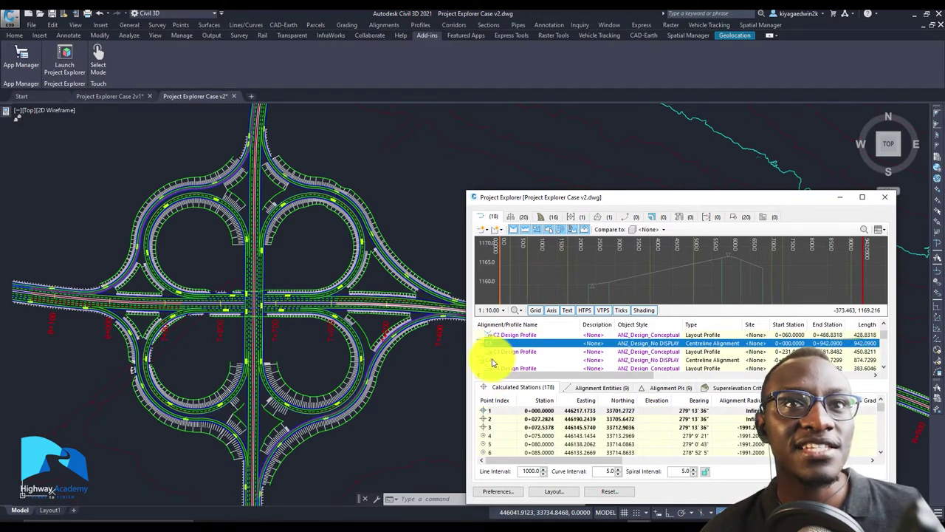
left_click(493, 360, "ctrl")
left_click(496, 353)
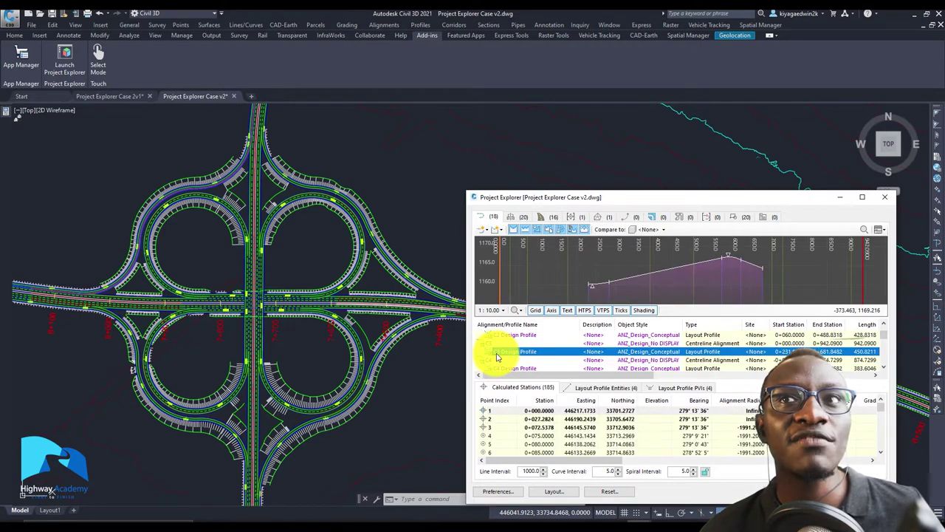
left_click(658, 234)
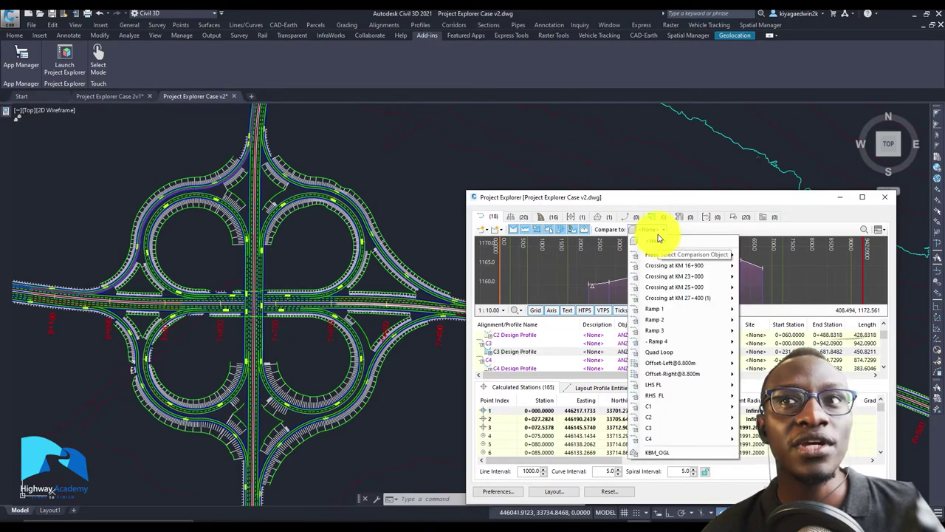
left_click(672, 451)
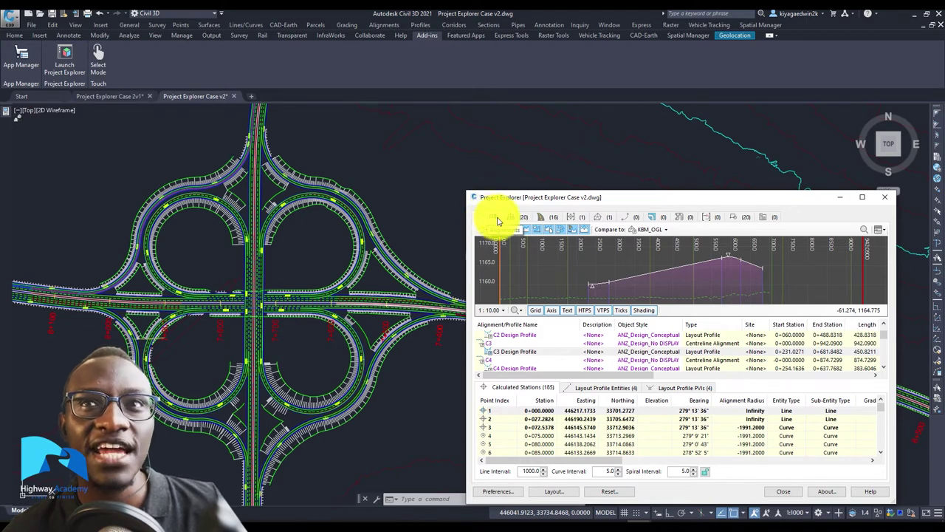
Look through Project Explorer's object categories and view the point groups with their COGO points
left_click(543, 218)
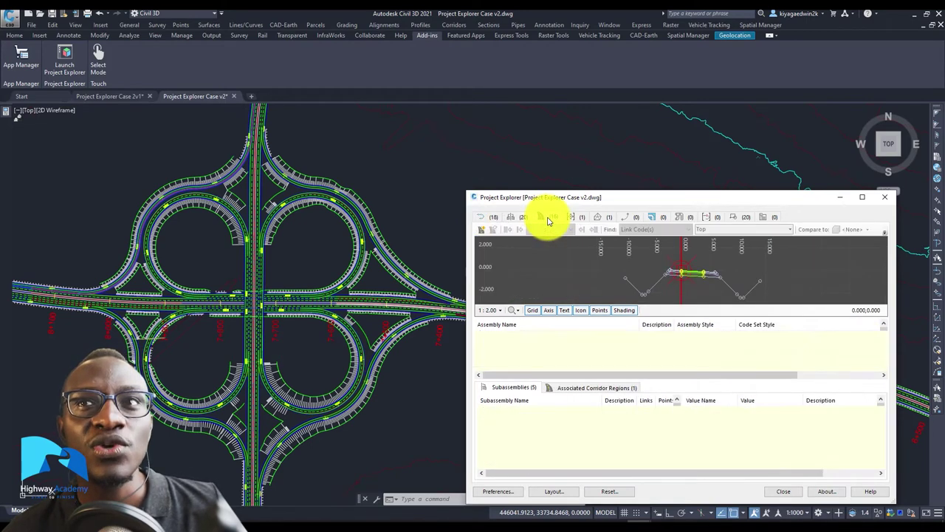
left_click(581, 218)
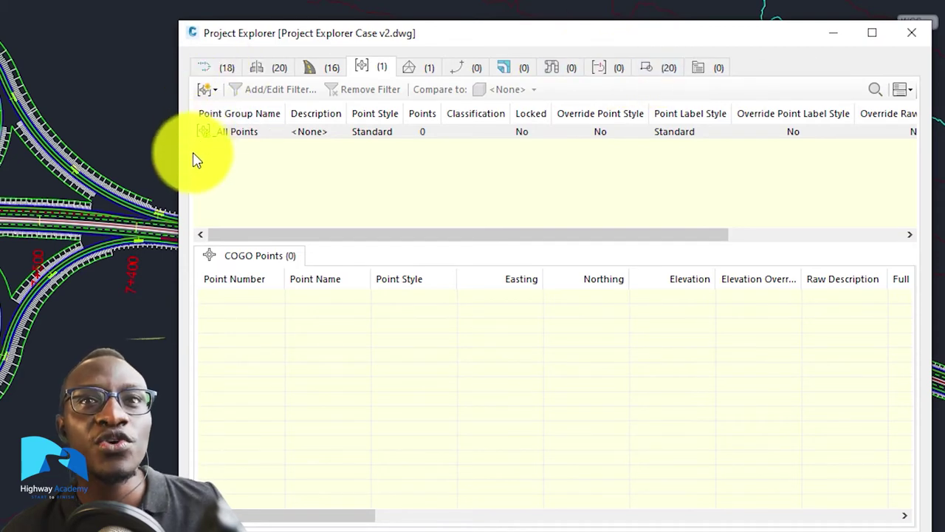
Return to the alignments, look through the object style choices for the C3 Design Profile, and cancel the style change
left_click(228, 67)
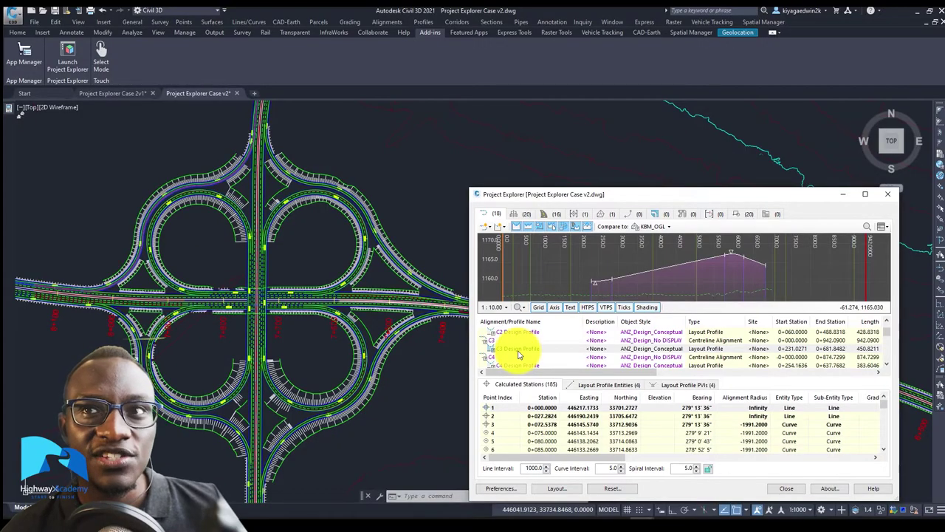
left_click(519, 350)
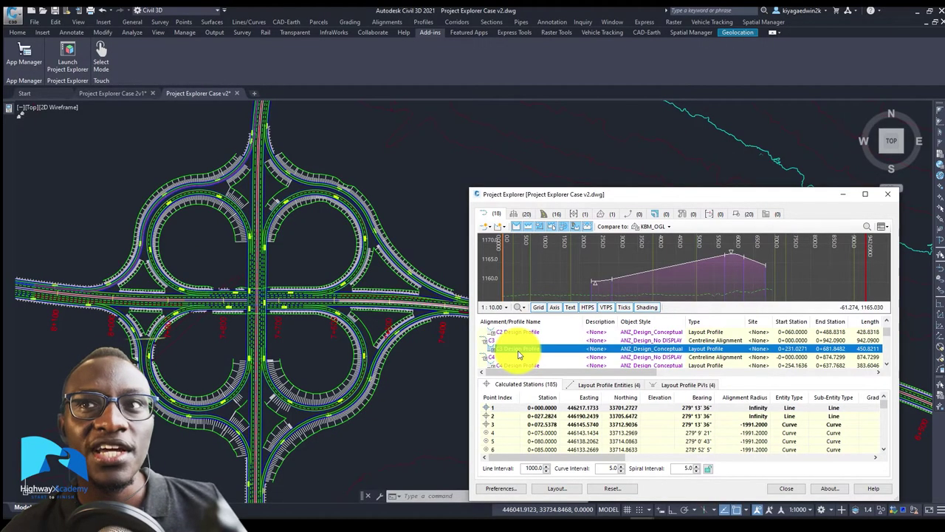
double_click(647, 351)
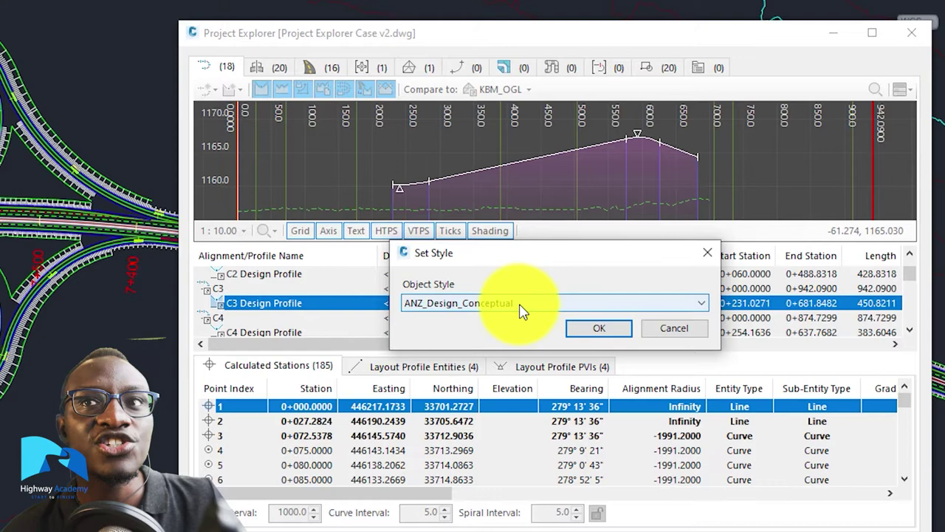
left_click(658, 351)
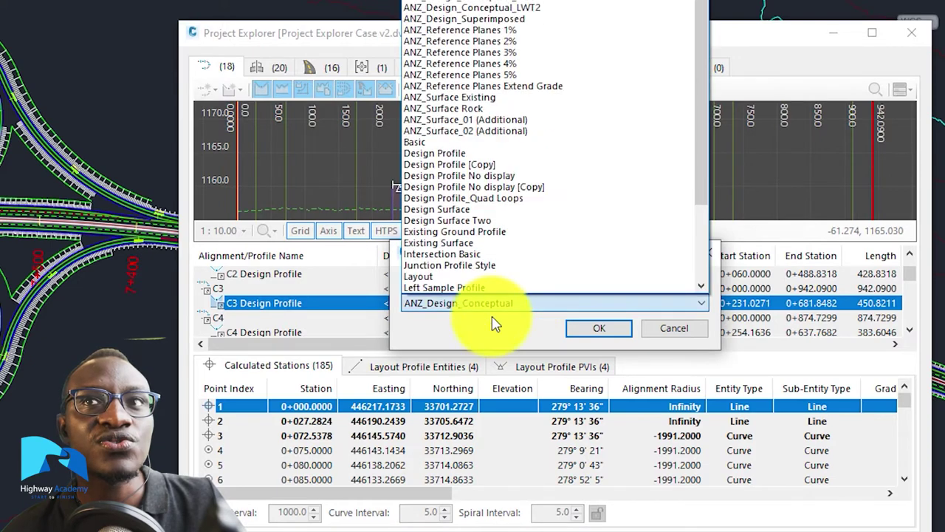
left_click(669, 330)
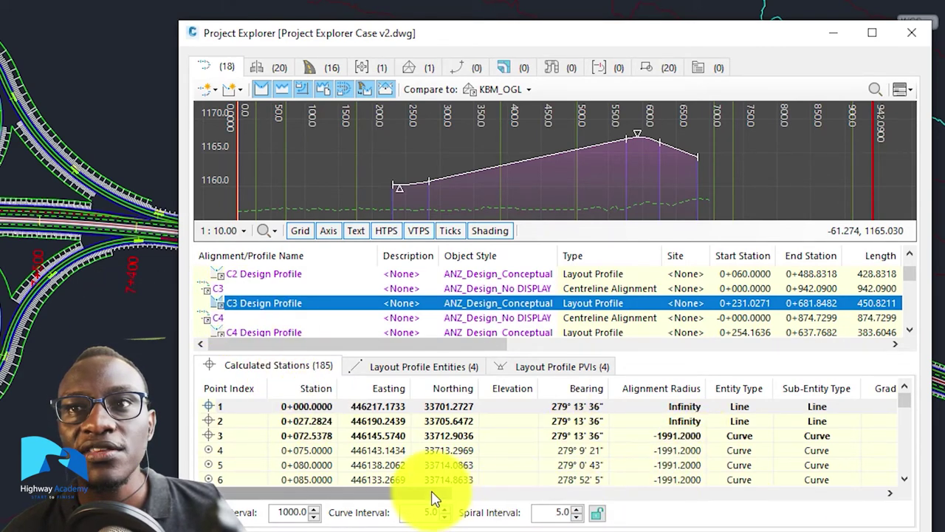
Review the calculated stations of alignment C3, including the radius values, and view its alignment entities
mouse_move(433, 495)
left_mouse_down()
mouse_move(532, 495)
mouse_move(419, 496)
left_mouse_up()
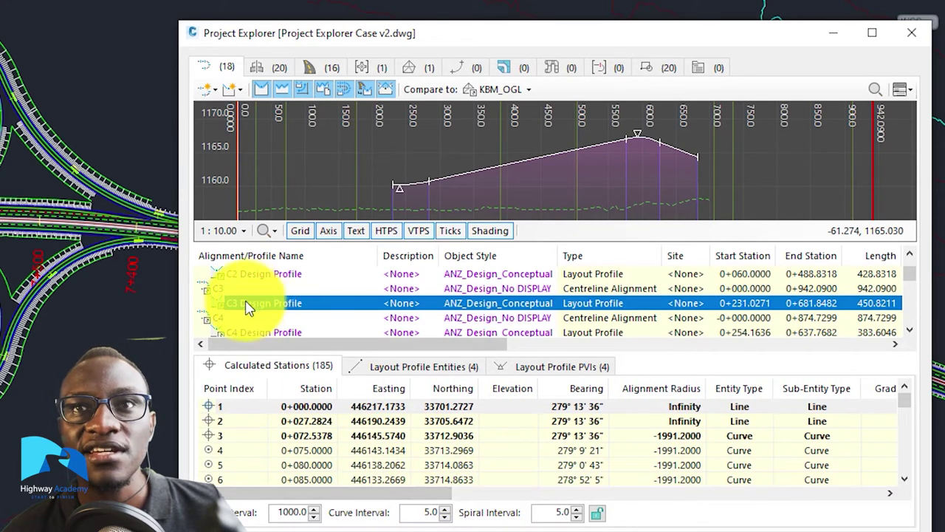
left_click(221, 290)
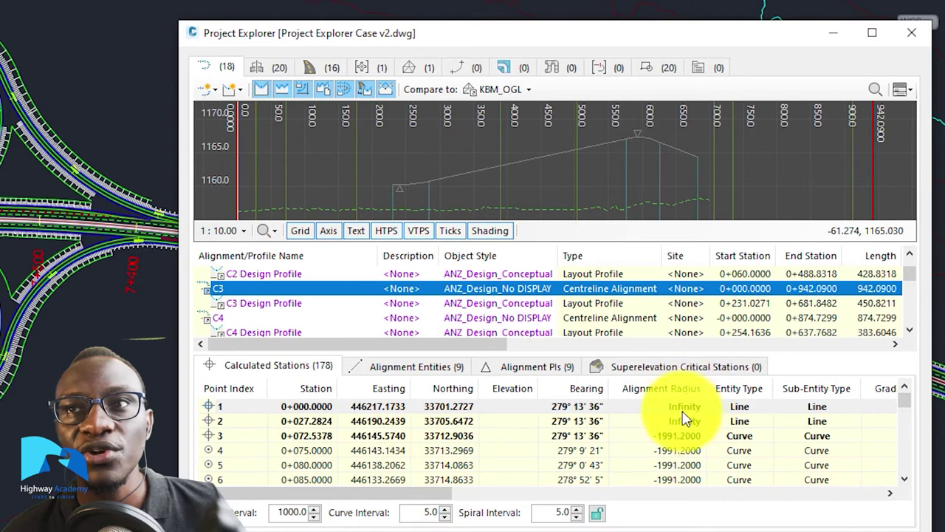
scroll(687, 439, "down", 20)
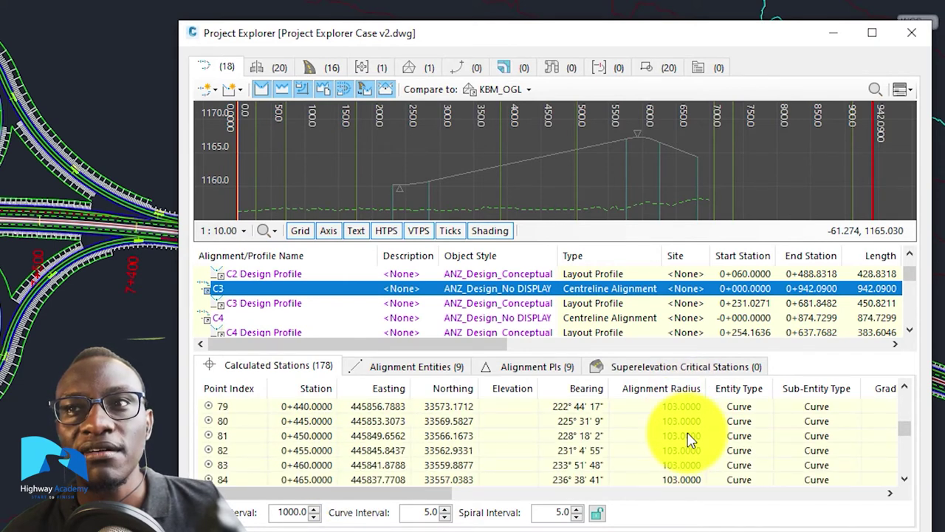
scroll(687, 438, "down", 7)
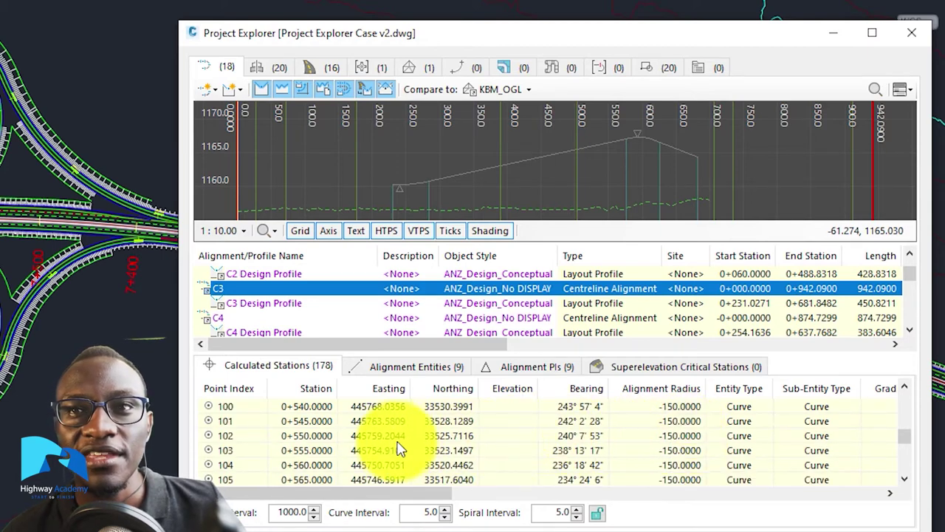
left_click(384, 369)
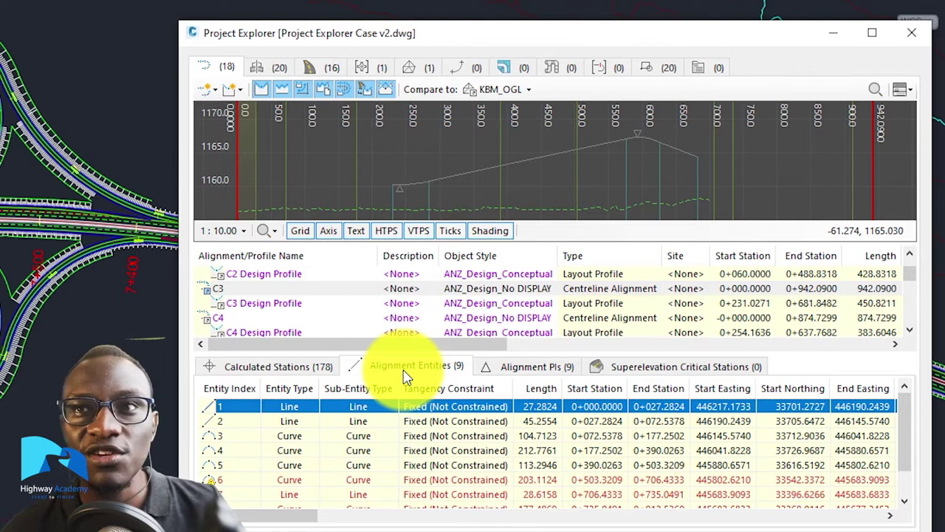
Examine the C3 Design Profile's calculated stations and its layout profile entities, including the elevation and grade columns
left_click(255, 304)
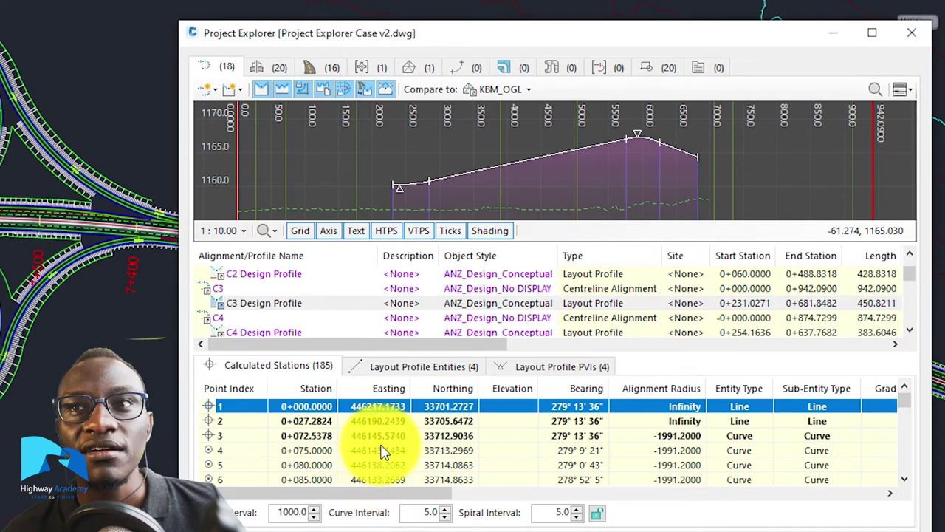
left_click(473, 499)
left_click_drag(472, 498, 499, 496)
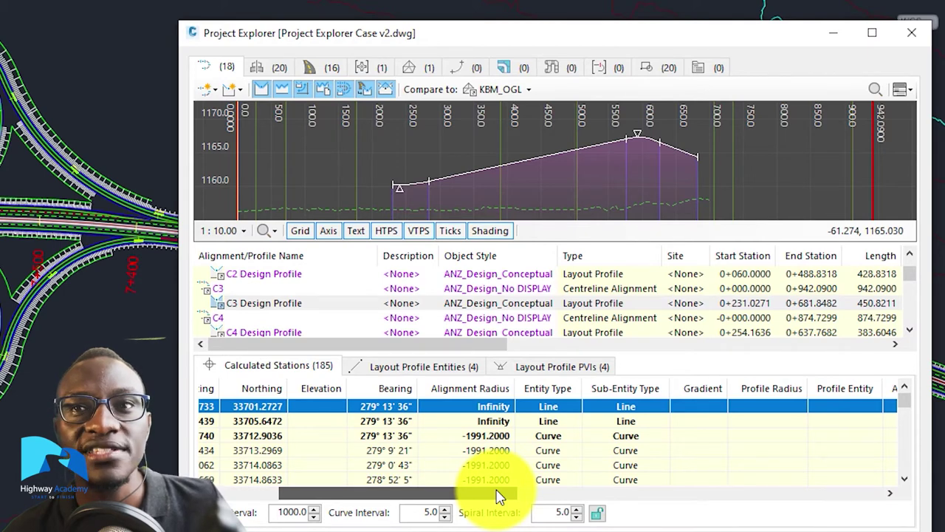
left_click_drag(500, 496, 428, 509)
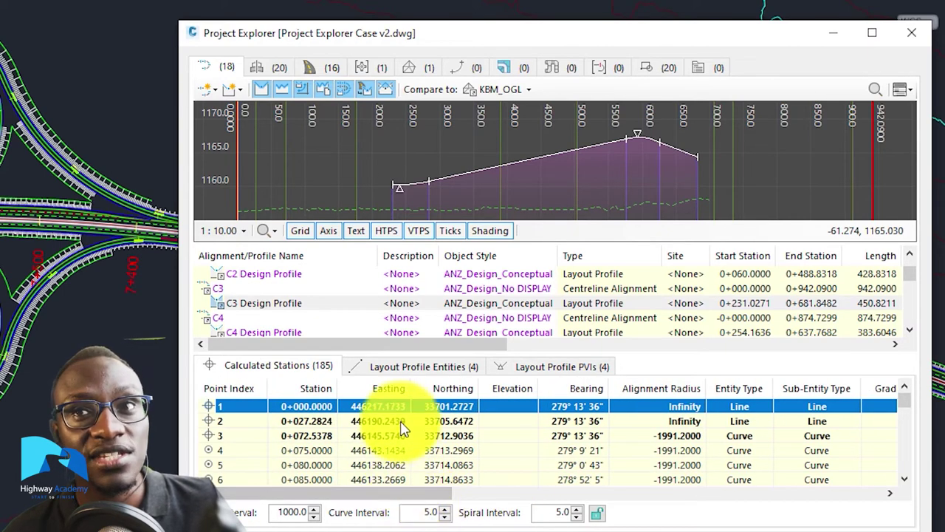
left_click(384, 366)
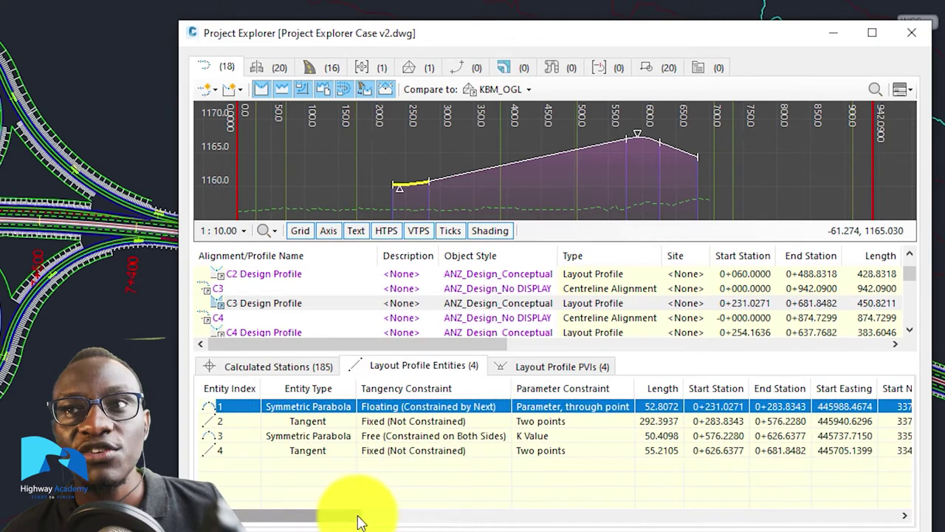
left_click_drag(360, 522, 473, 517)
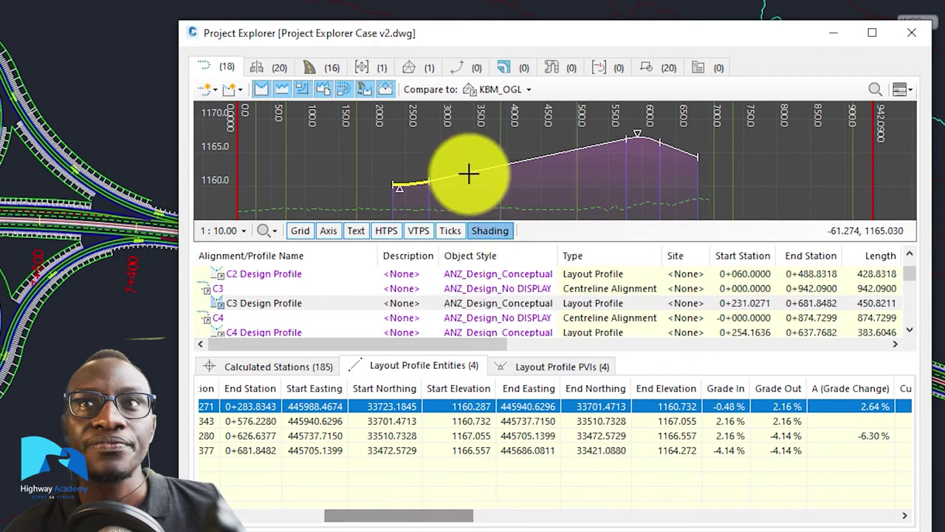
Browse the assemblies to Road At Overpass, open the default width of its left first lane for editing, and cancel
left_click(266, 74)
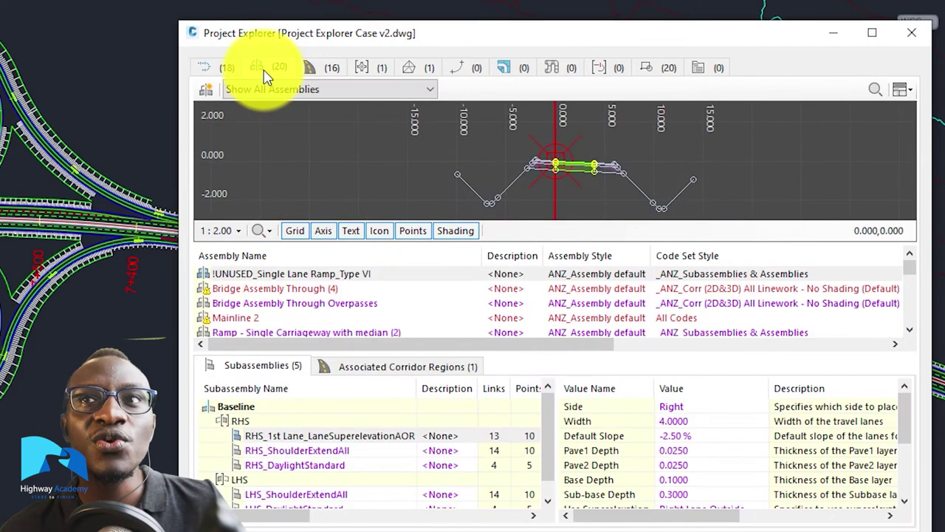
left_click(249, 306)
scroll(250, 313, "down", 1)
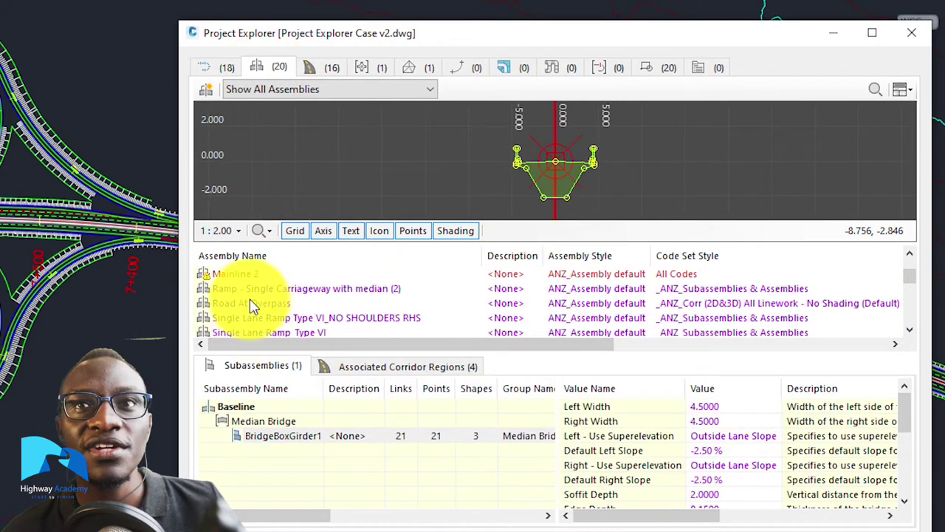
left_click(244, 291)
left_click(248, 306)
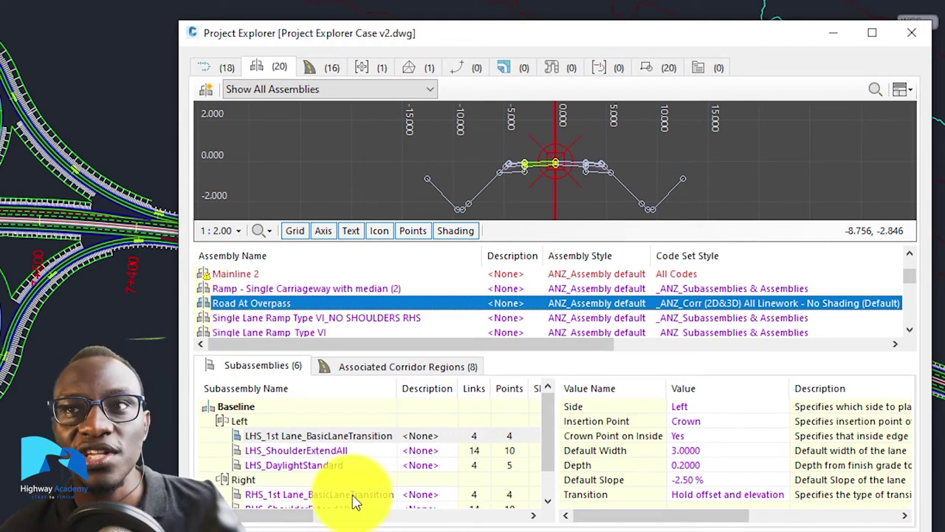
double_click(707, 451)
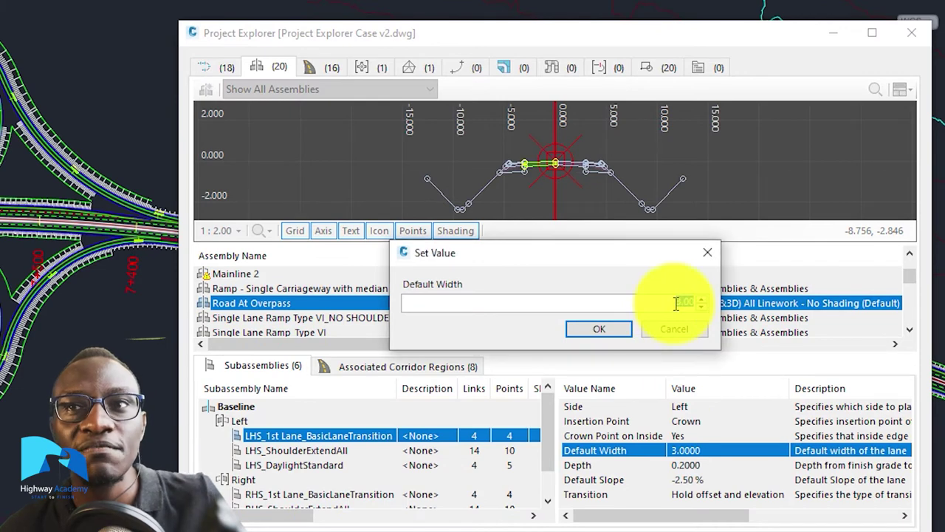
left_click(675, 330)
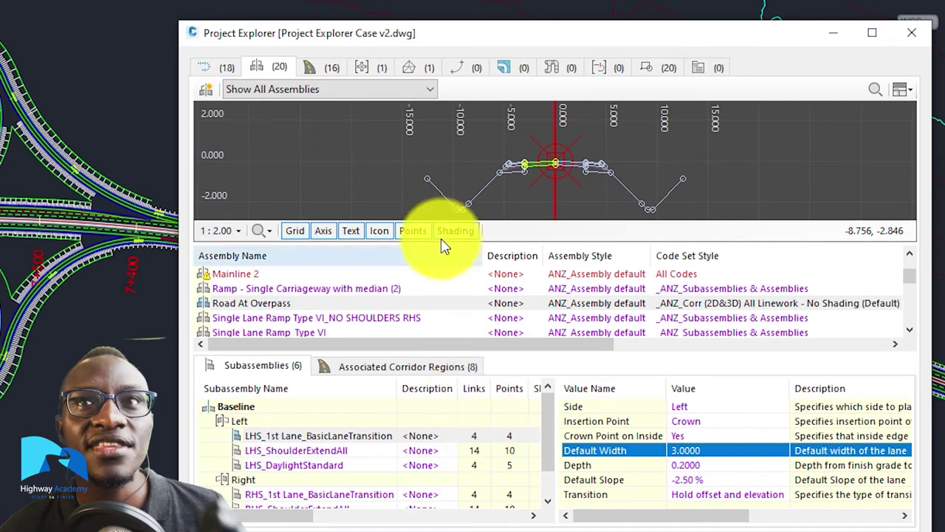
Show the corridors, select corridor C2, and compare its section to the KBM_OGL surface
left_click(327, 71)
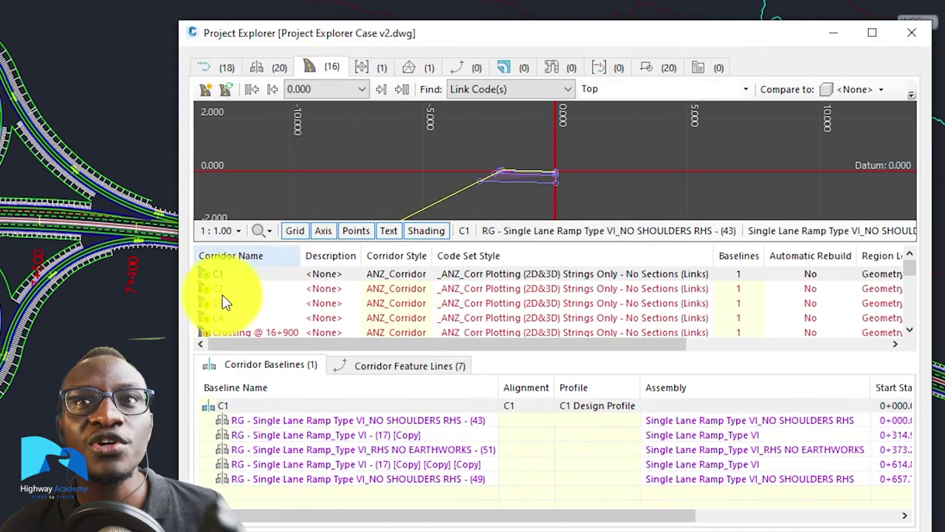
left_click(225, 280)
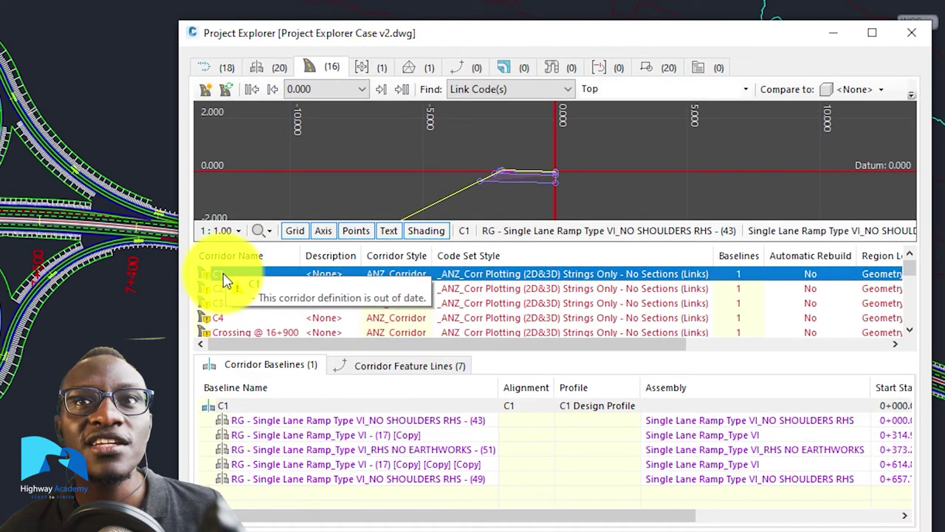
left_click(219, 288)
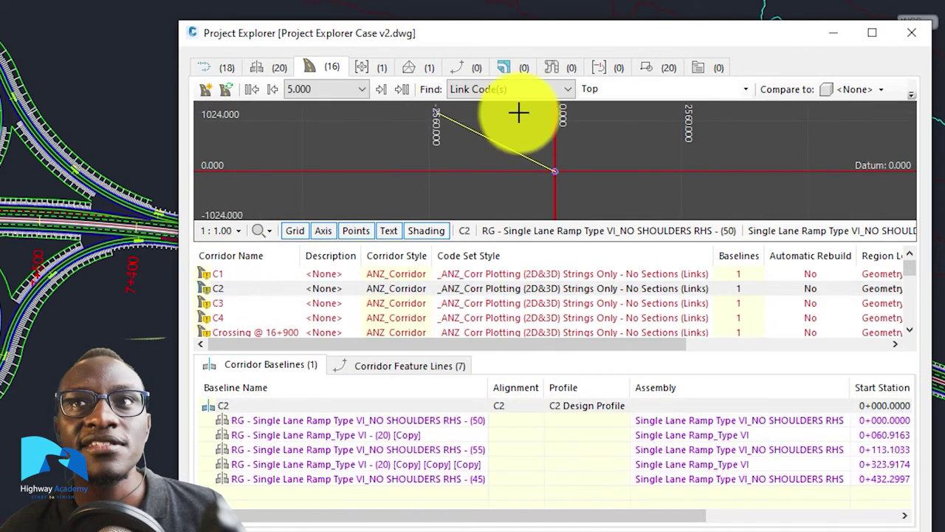
left_click(851, 89)
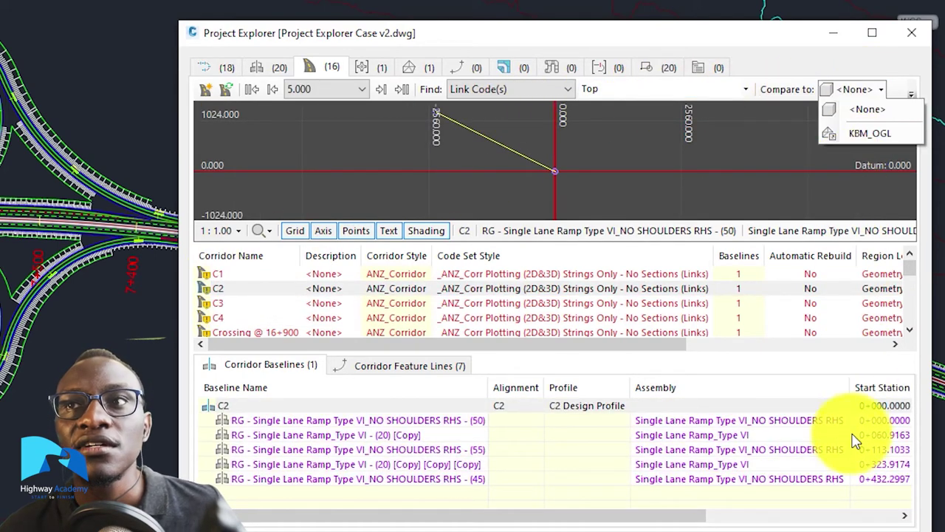
left_click(875, 134)
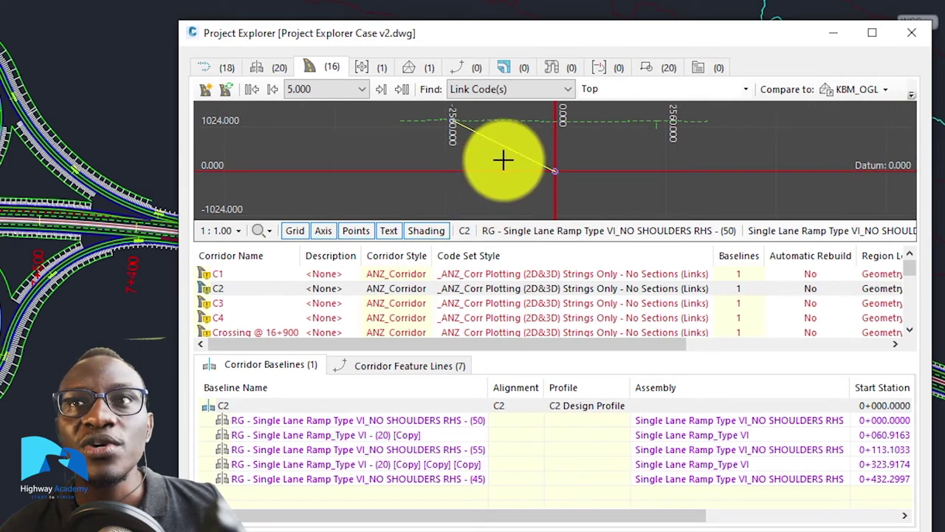
View corridor C1's cross-section and check the comparison surface choices for it
left_click(245, 275)
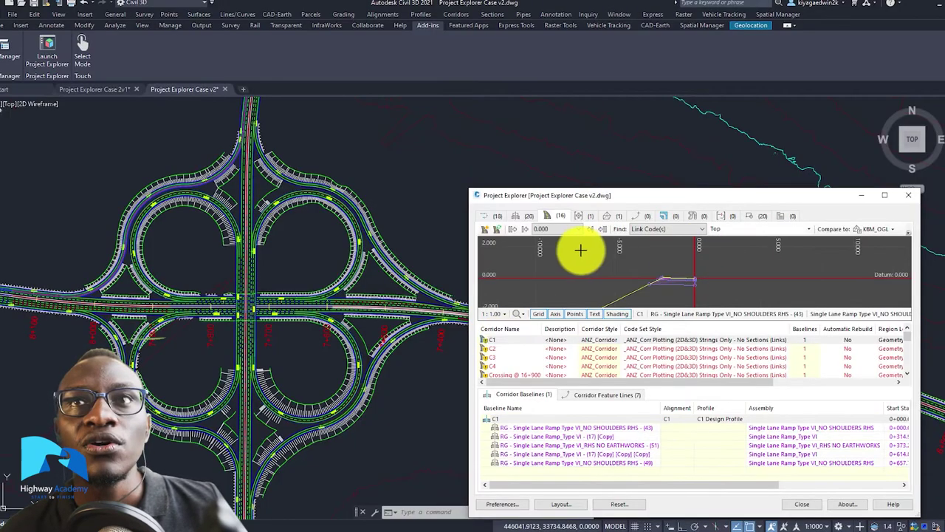
scroll(627, 270, "down", 2)
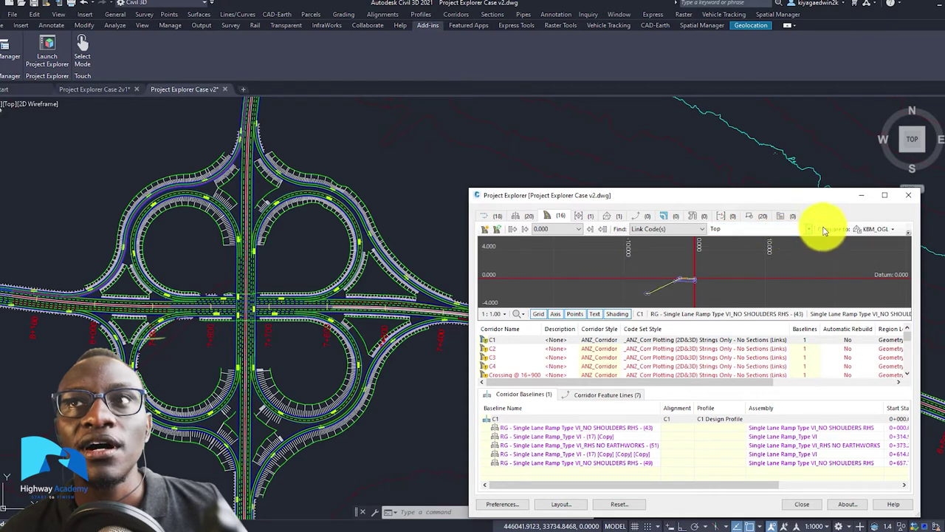
left_click(871, 230)
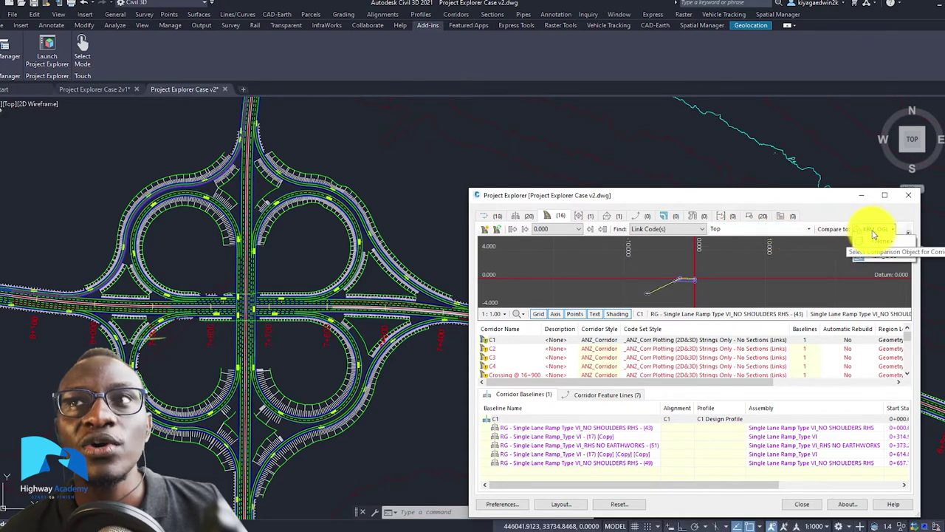
left_click(876, 249)
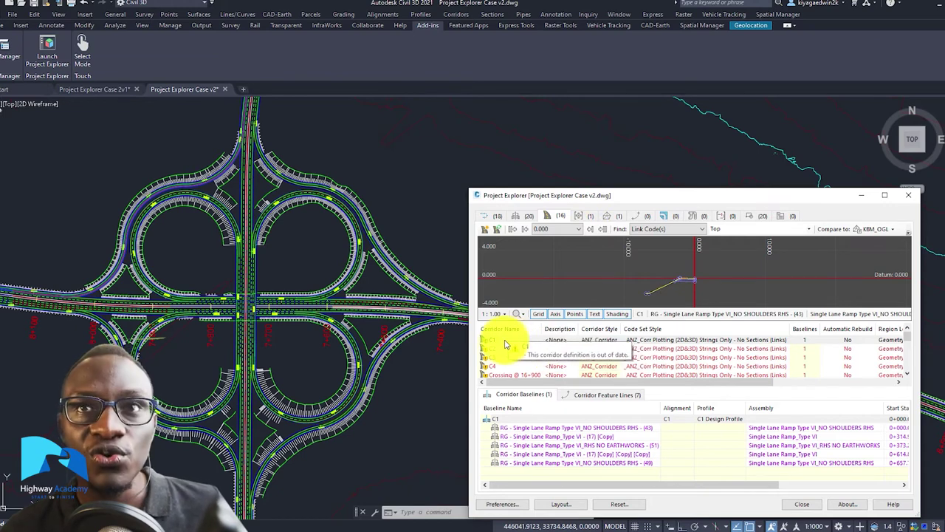
Highlight individual corridors in the drawing, select C3 and C4 together, and finish by viewing corridor C1 alone
left_click(503, 344)
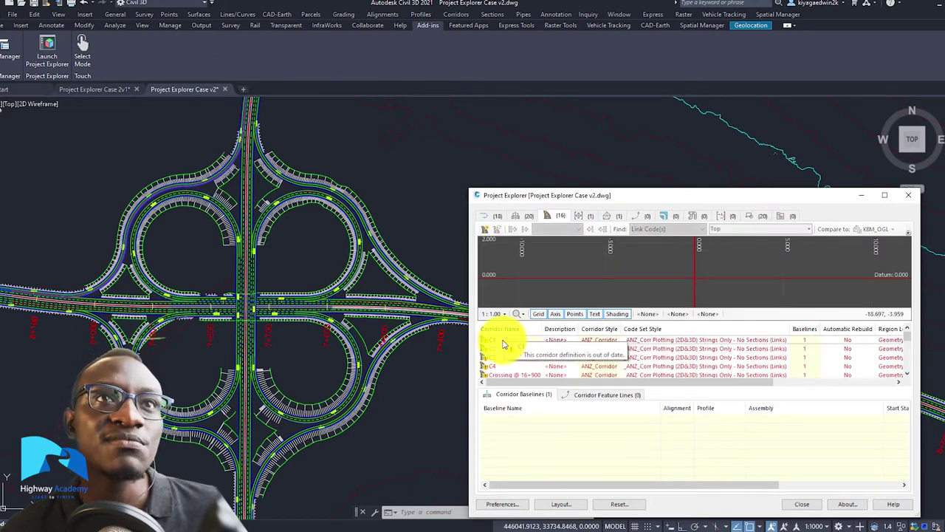
left_click(498, 349)
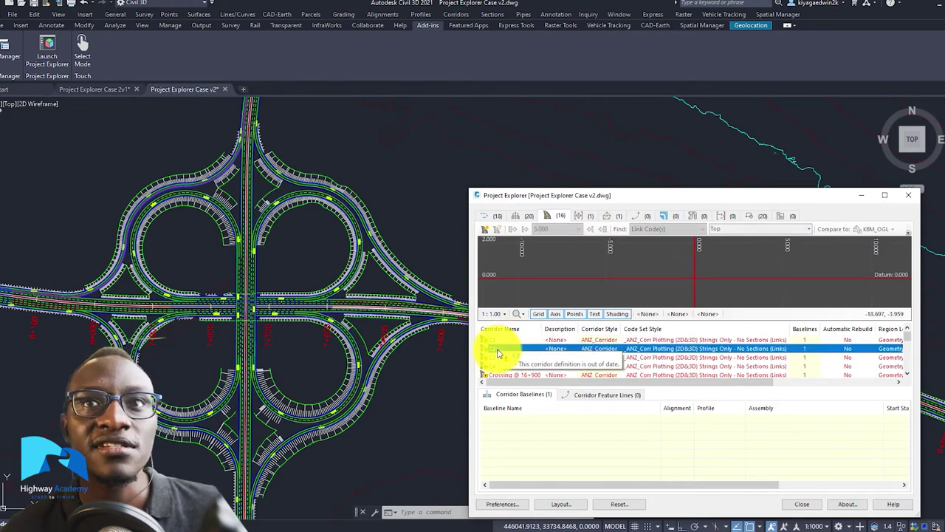
left_click(496, 357)
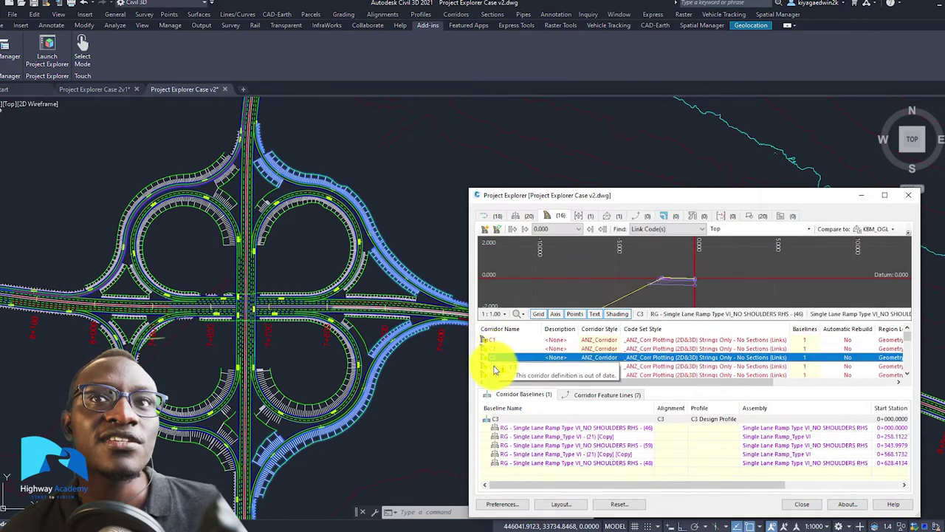
left_click(495, 366, "ctrl")
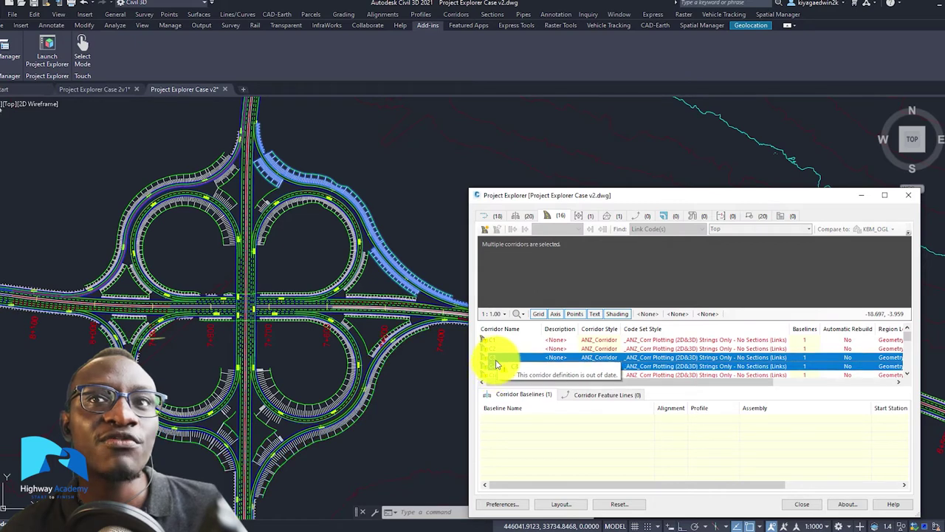
left_click(496, 357)
left_click(497, 343)
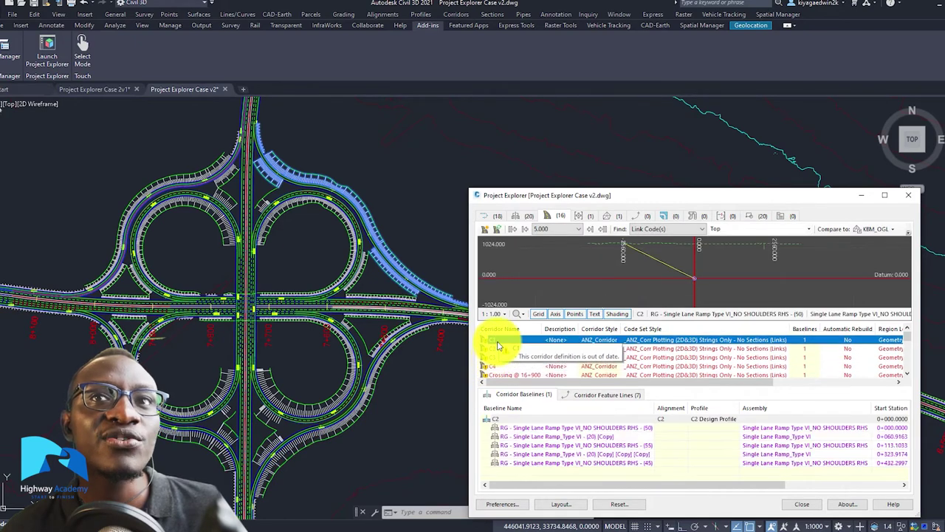
left_click(400, 219)
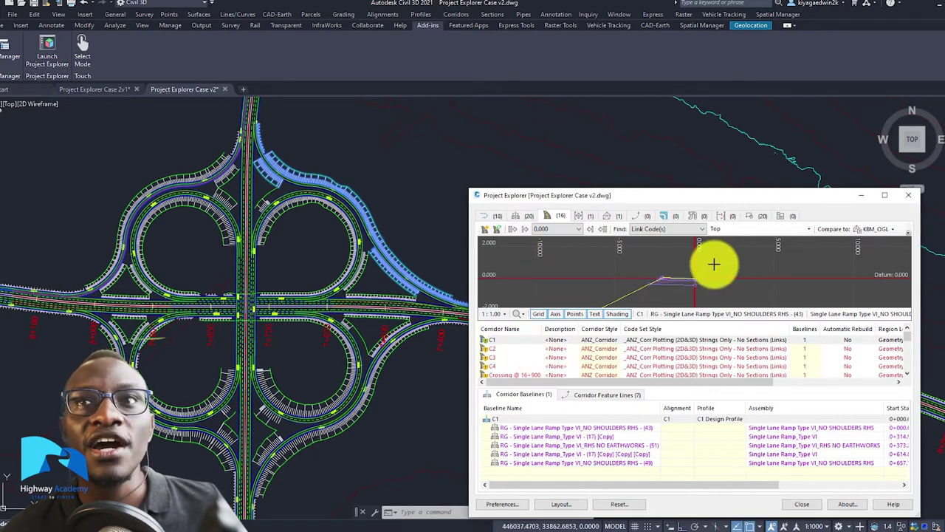
View corridor C1's cross-section, select corridor C3, and step through the stations of its section
scroll(664, 258, "up", 3)
scroll(664, 258, "down", 3)
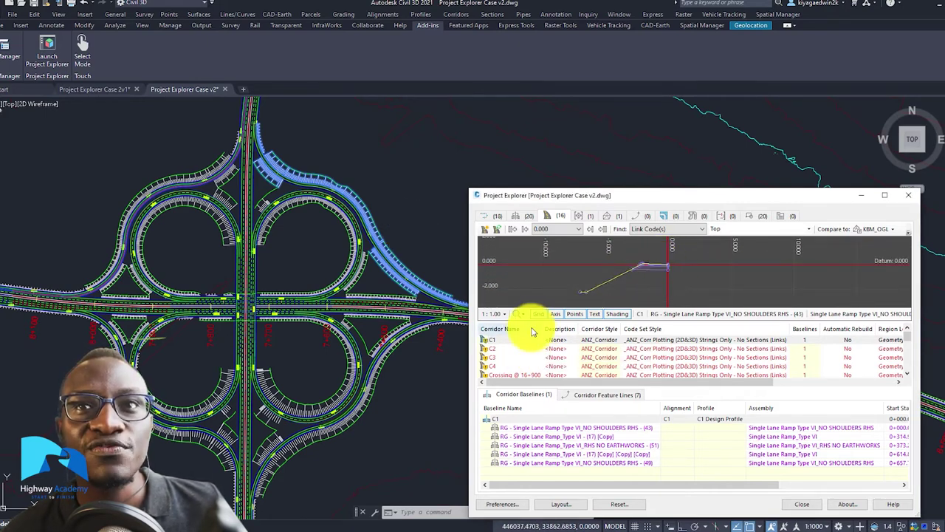
left_click(494, 357)
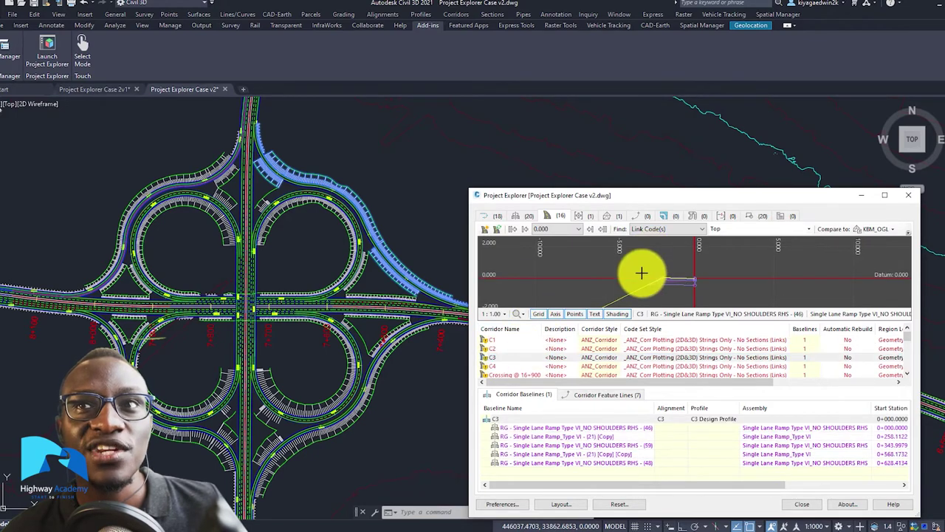
middle_click_drag(643, 272, 649, 253)
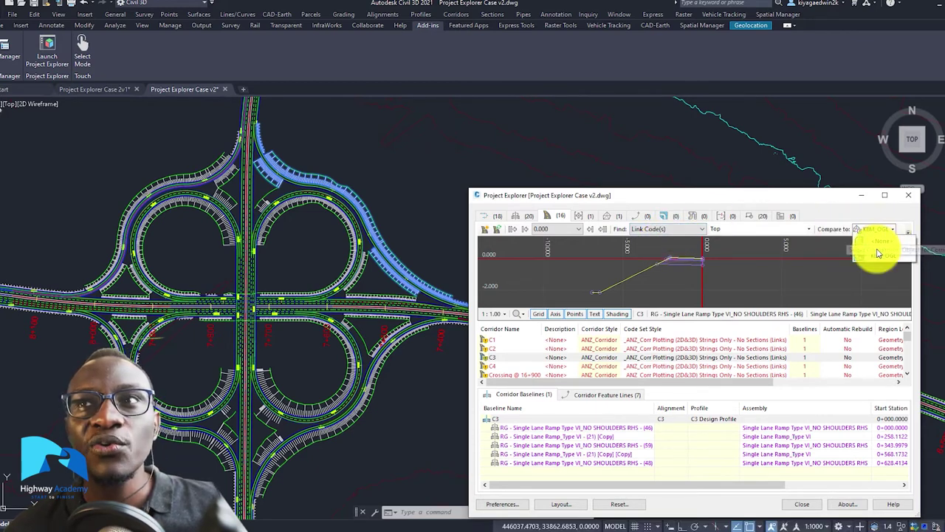
left_click(593, 230)
left_click(593, 230)
left_click(593, 230)
left_click(593, 229)
Select corridor Trumpet IC_Ramp I and advance its cross-section to station 30.000
scroll(520, 356, "down", 4)
left_click(520, 357)
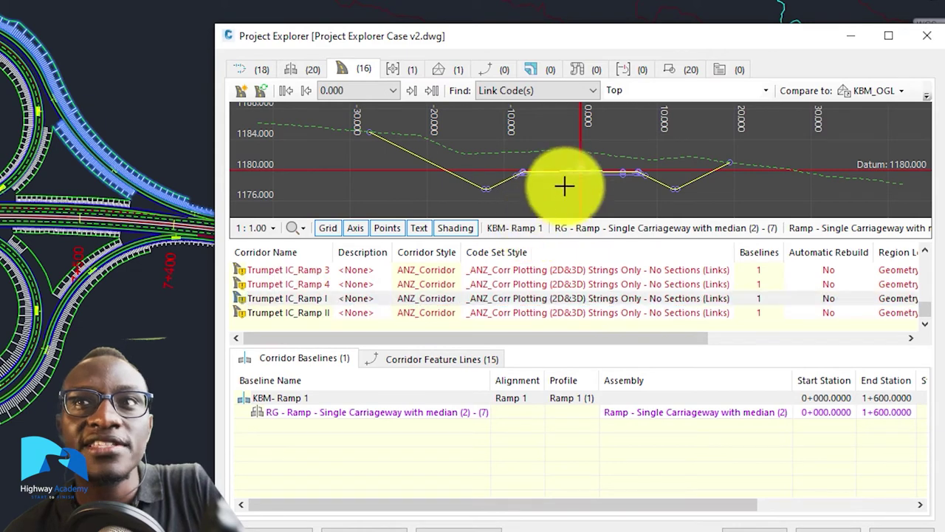
scroll(576, 170, "up", 1)
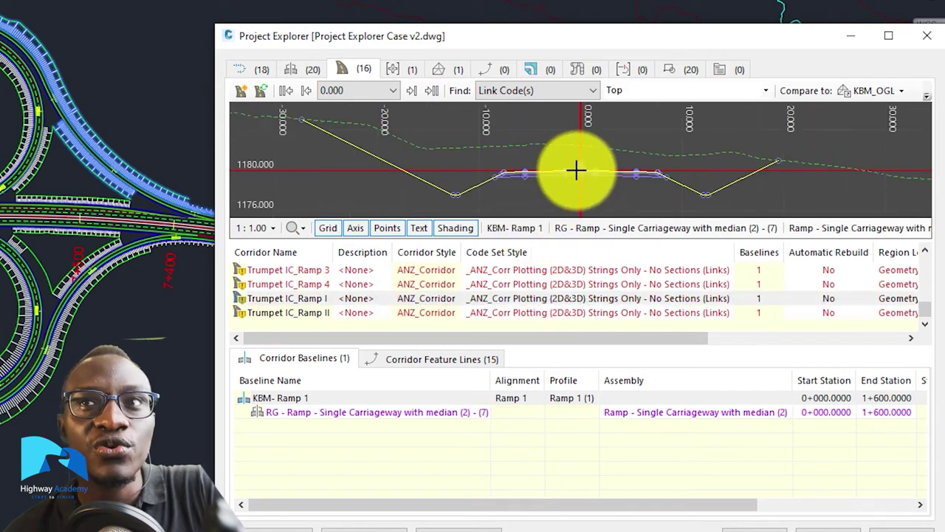
left_click(411, 91)
left_click(412, 92)
left_click(412, 92)
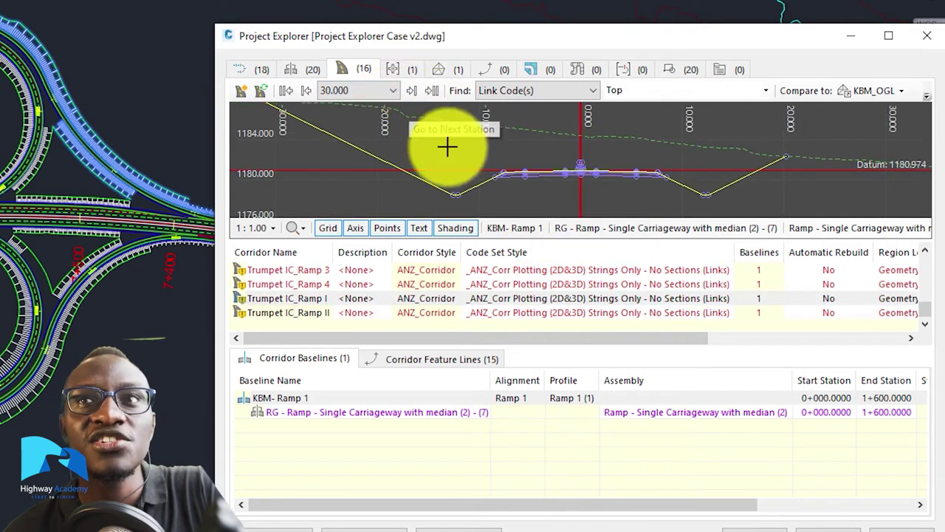
Advance the ramp's cross-section to station 60.000 and jump to station 185.000 to inspect the section there
scroll(456, 158, "down", 1)
scroll(456, 158, "down", 1)
left_click_drag(489, 40, 454, 0)
scroll(465, 75, "down", 1)
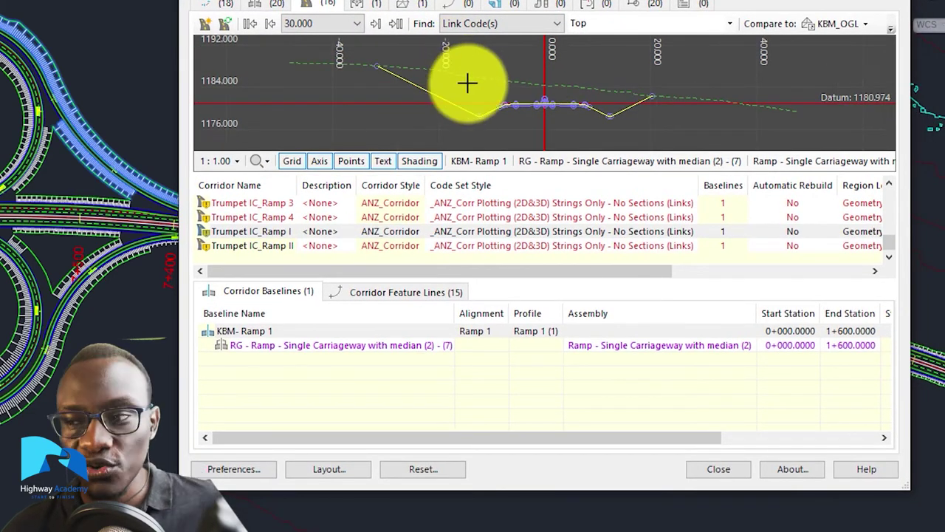
left_click(377, 26)
left_click(376, 28)
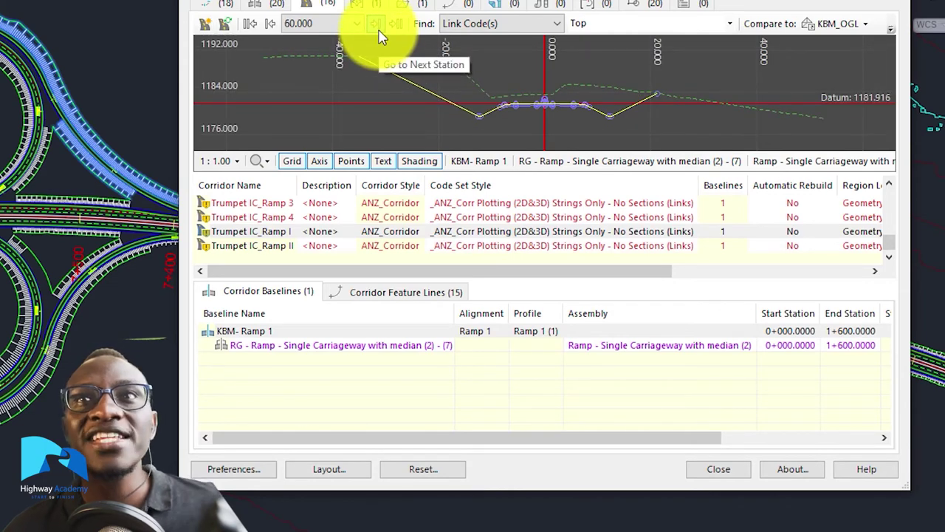
left_click(355, 23)
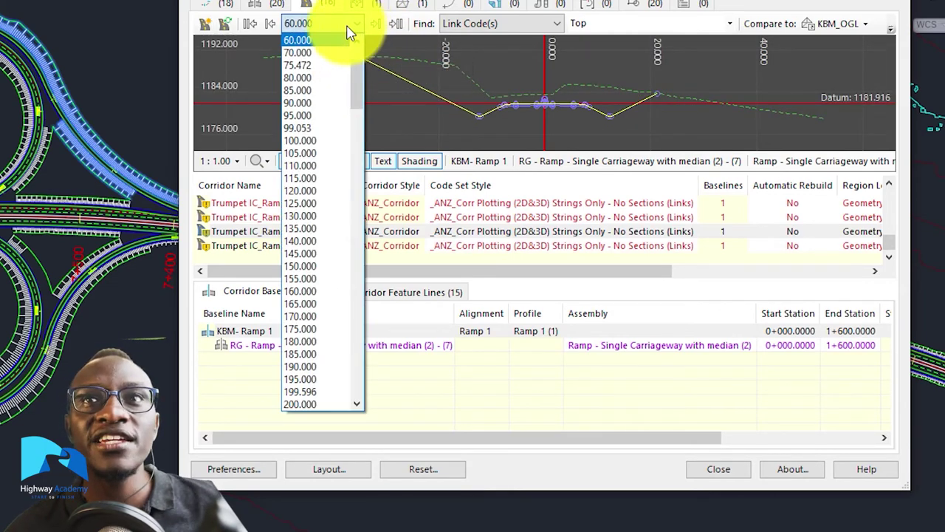
left_click(303, 354)
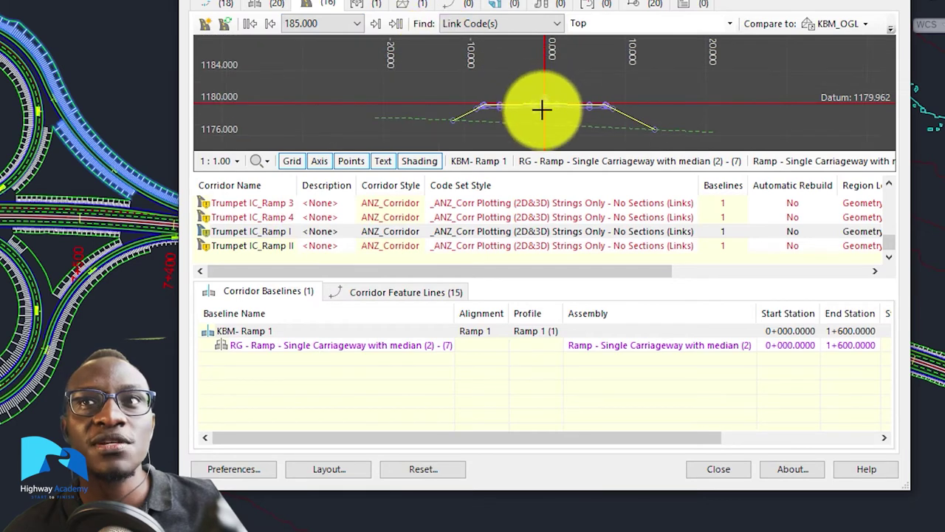
scroll(541, 109, "up", 2)
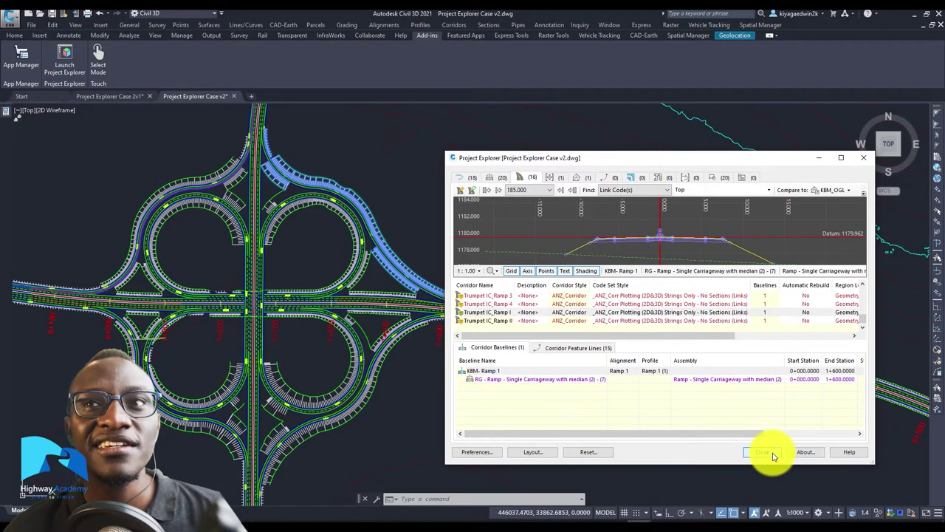
Close Project Explorer and switch to the Project Explorer Case 2v1 drawing to view the interchange plan
left_click(765, 453)
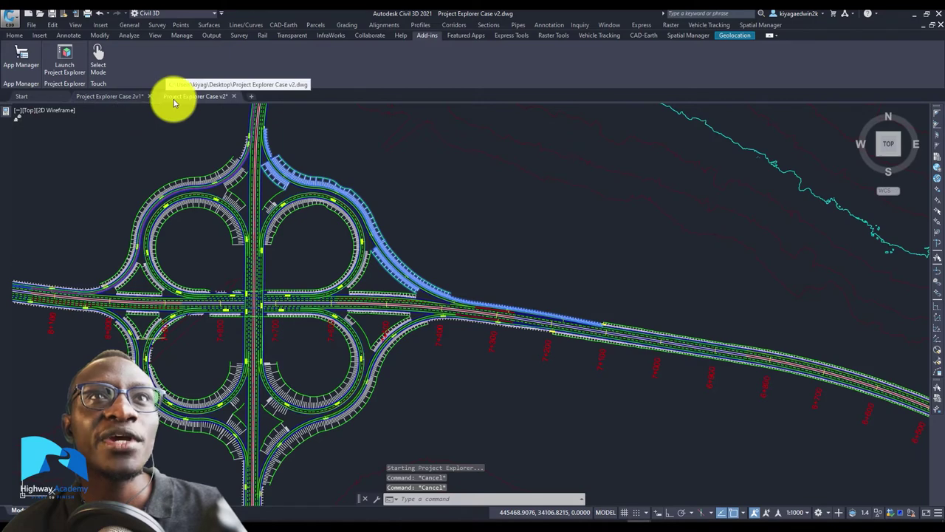
left_click(111, 96)
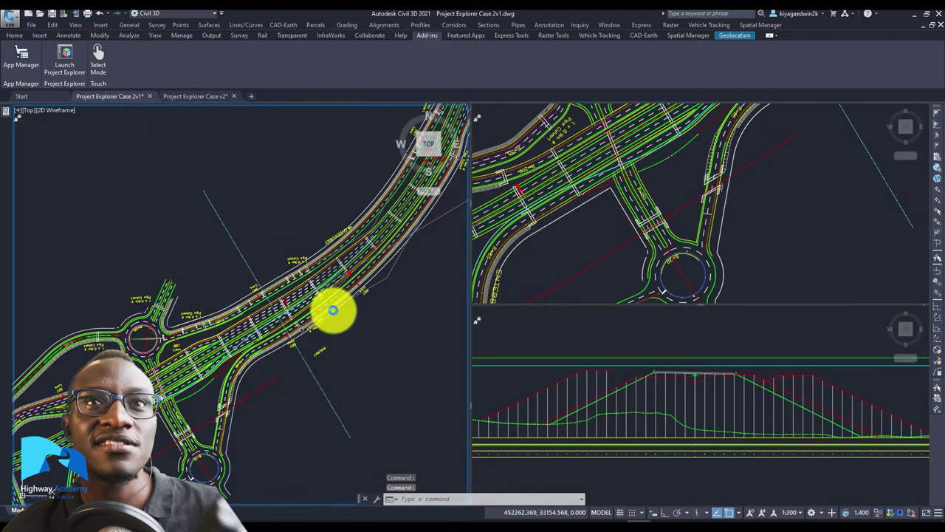
scroll(309, 367, "down", 5)
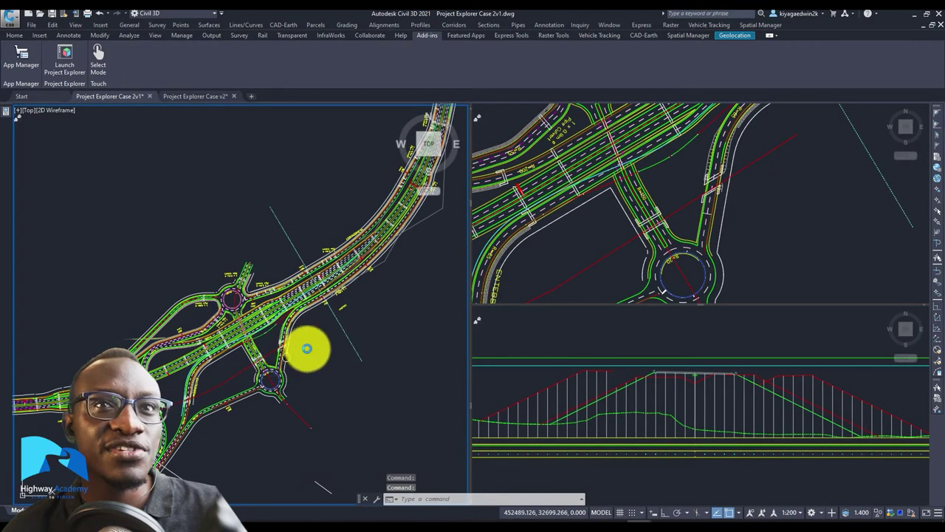
scroll(302, 342, "down", 1)
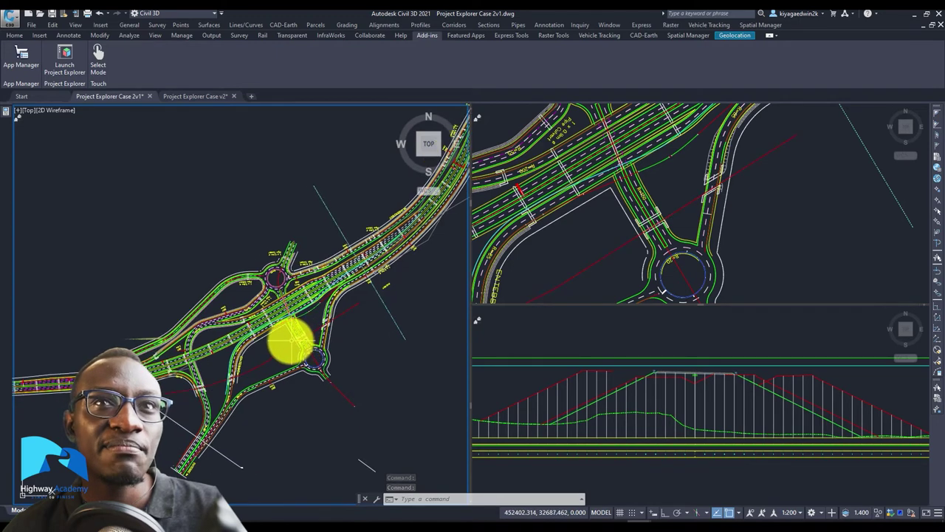
scroll(289, 338, "up", 1)
mouse_move(284, 338)
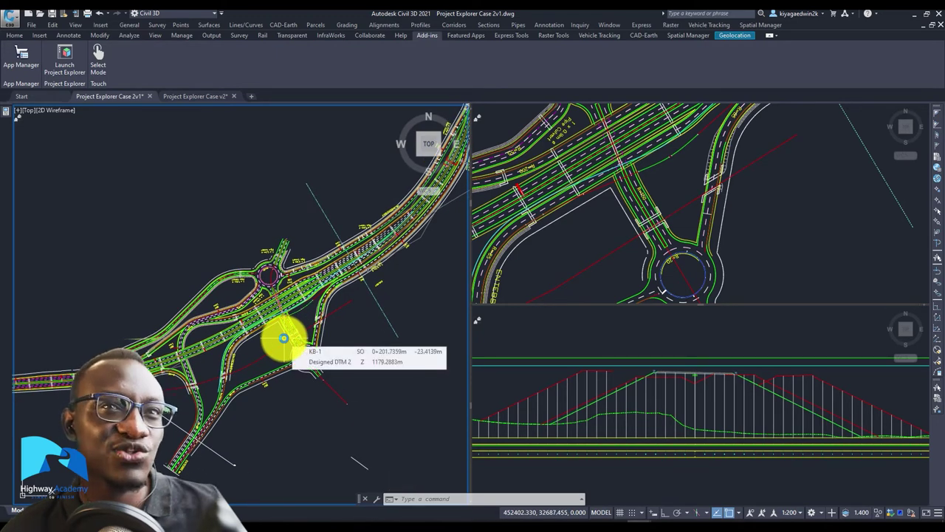
Look over the interchange ramps, roundabouts and curved main road in the plan view
left_click(284, 338)
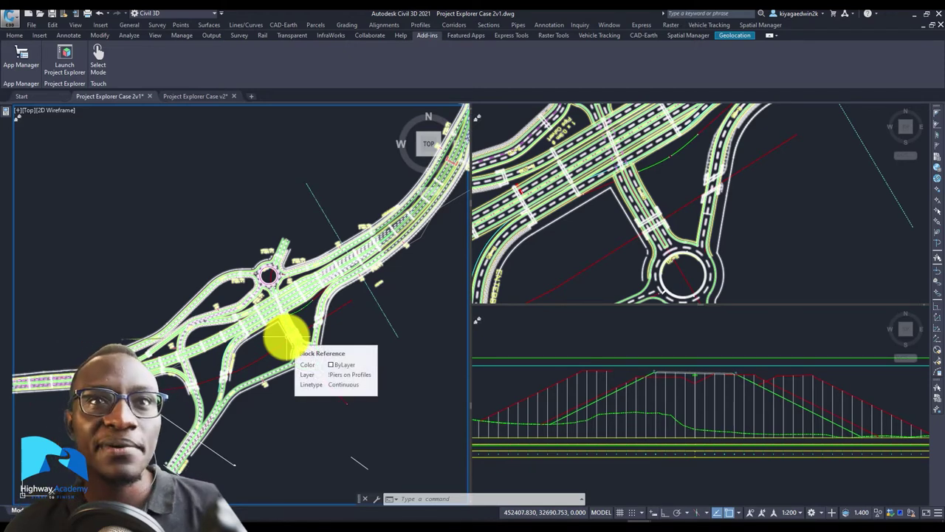
key("Escape")
middle_click_drag(284, 338, 297, 281, "shift")
key("ctrl+z")
key("ctrl+z")
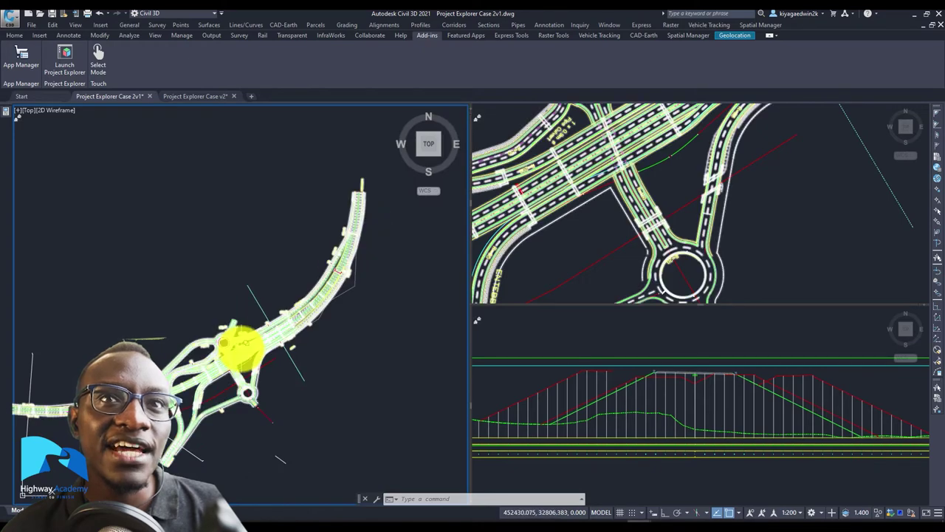
middle_click_drag(310, 323, 218, 387, "shift")
left_click(381, 246)
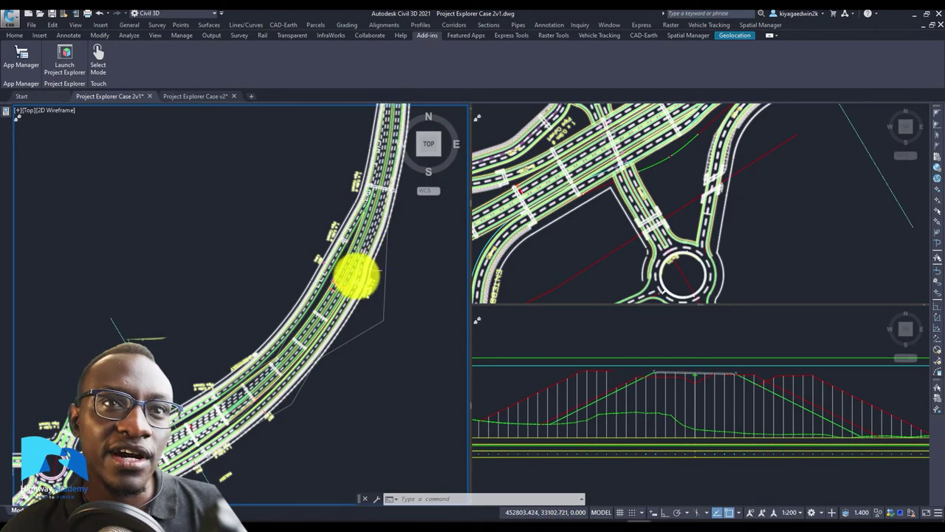
key("ctrl+z")
middle_click_drag(185, 439, 228, 384, "shift")
middle_click_drag(277, 357, 213, 346, "shift")
Select the sample line crossing the main road and examine its cross-section in the section viewport
left_click(257, 344)
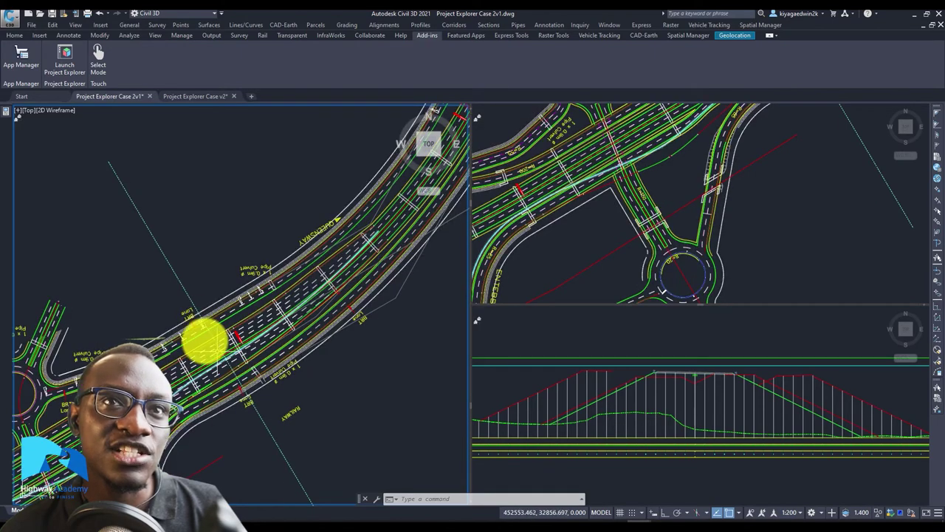
left_click(187, 294)
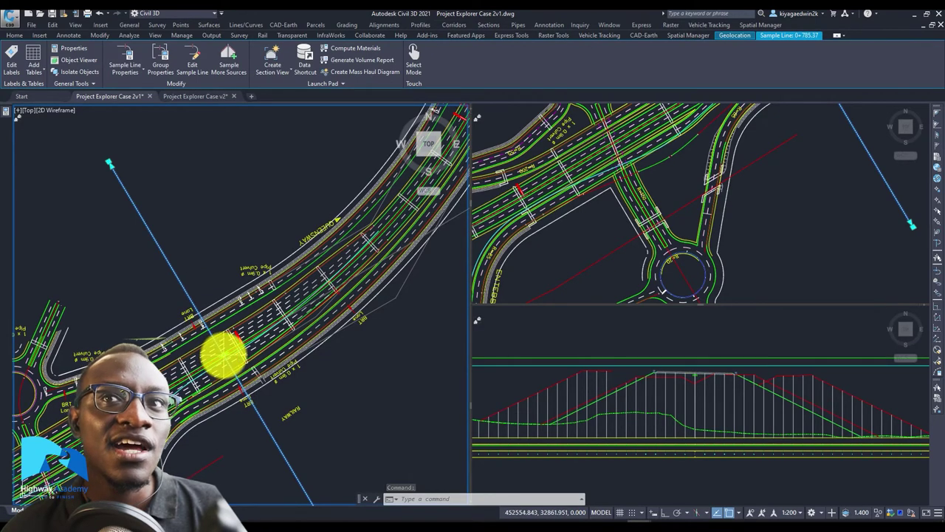
left_click(523, 380)
scroll(595, 422, "down", 2)
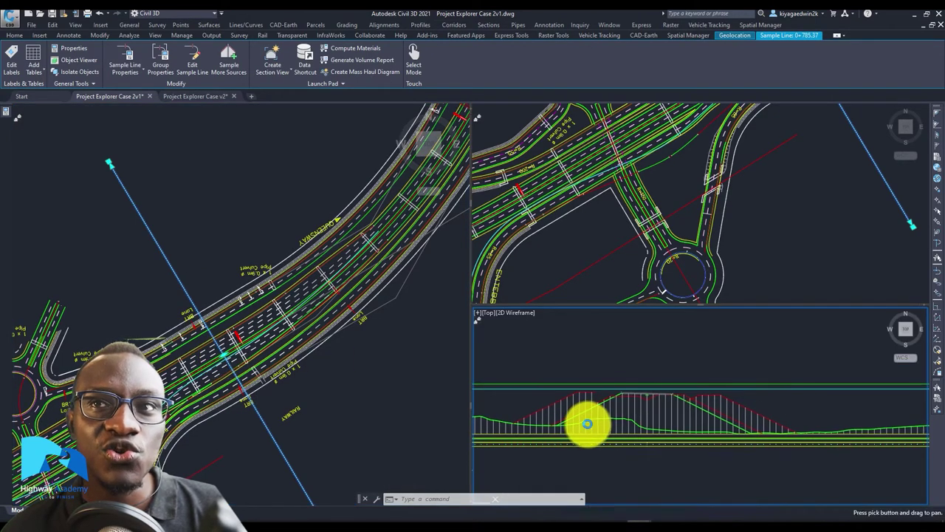
scroll(660, 398, "up", 3)
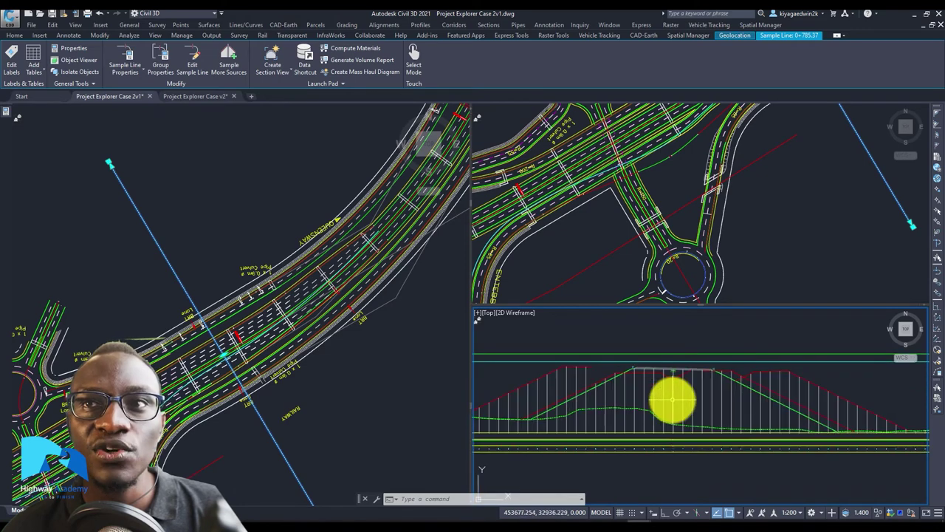
scroll(670, 396, "up", 2)
scroll(659, 397, "down", 3)
scroll(659, 403, "up", 1)
Move the sample line northeast along the main road by its centre grip and close the Event Viewer
left_click(327, 413)
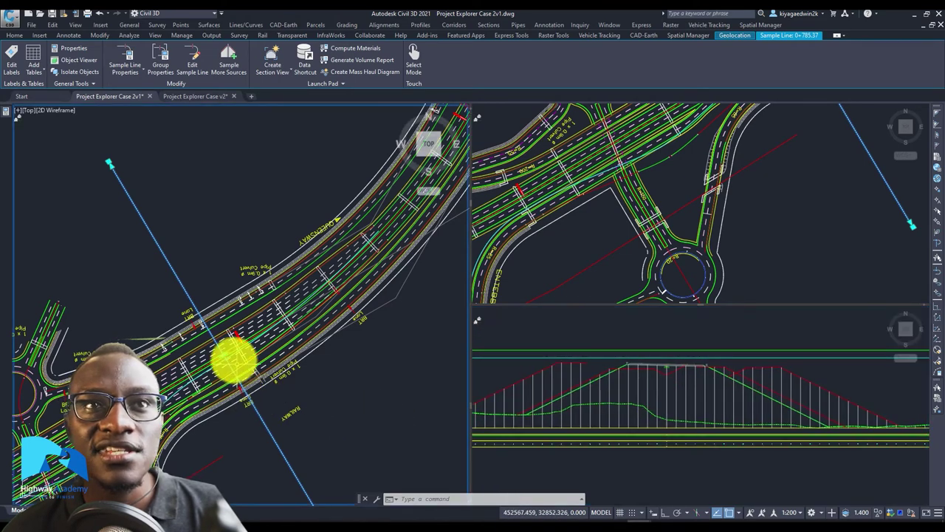
left_click(230, 346)
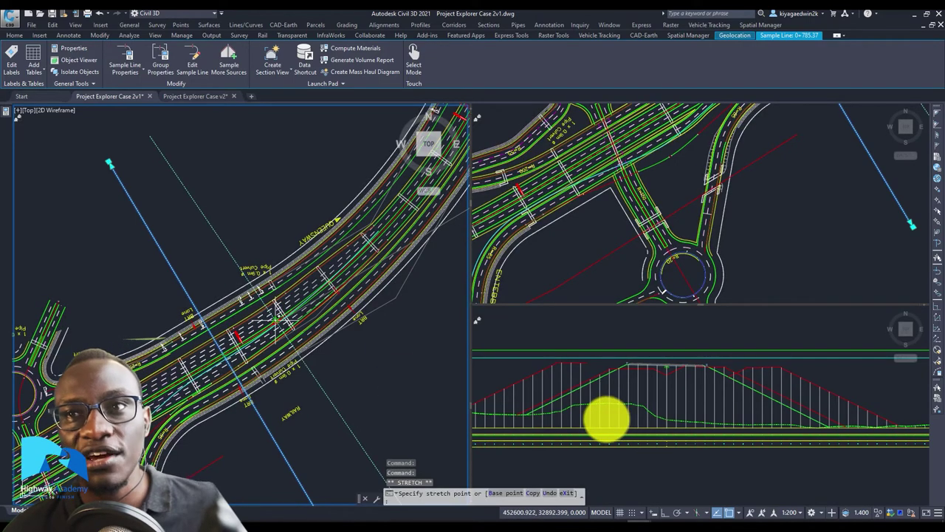
left_click(606, 419)
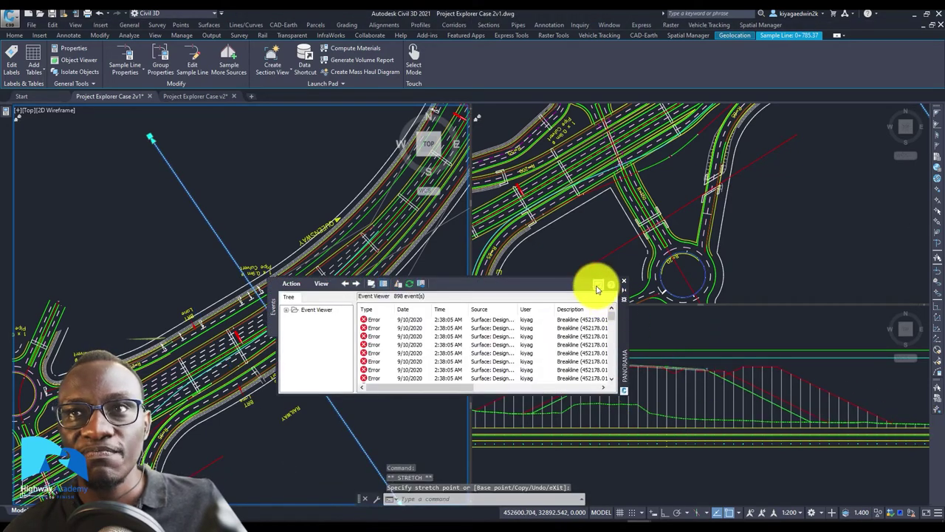
left_click(624, 280)
Inspect the road surface and side slopes in the section view for the moved sample line
left_click(573, 392)
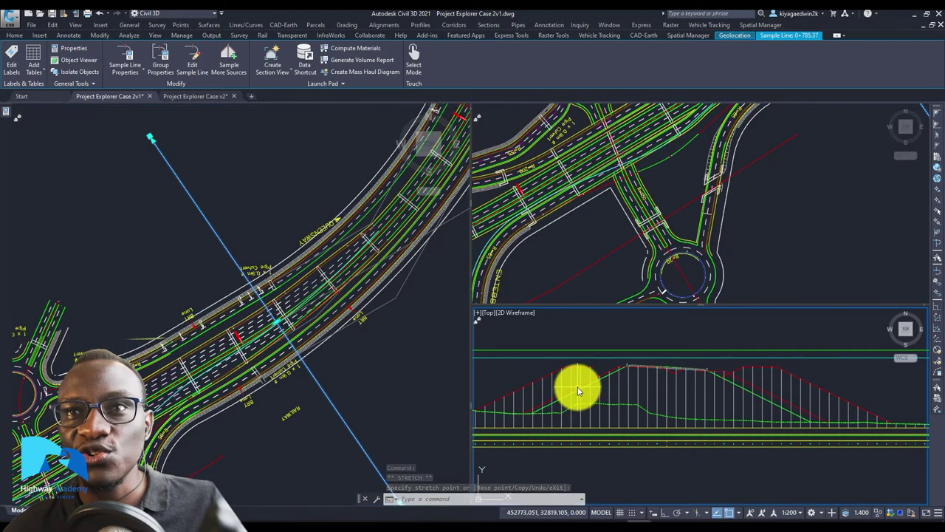
scroll(577, 399, "up", 2)
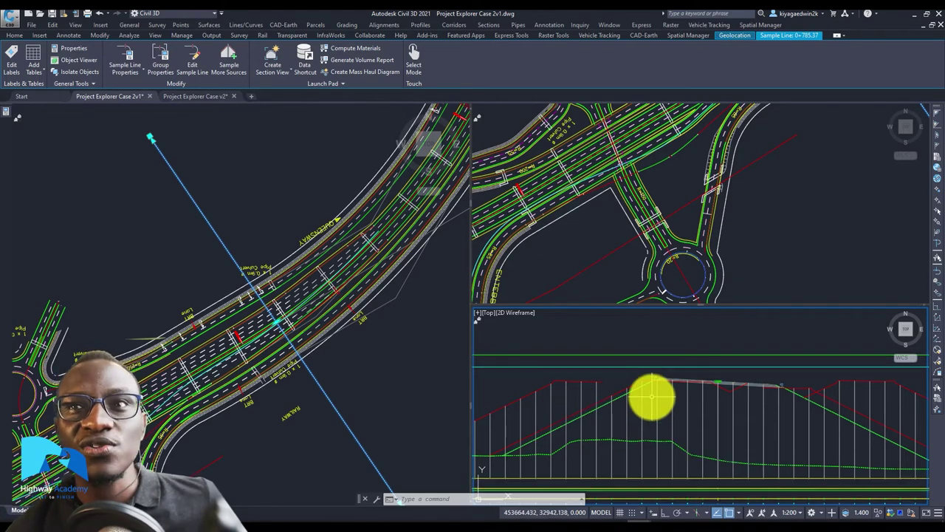
scroll(653, 381, "up", 2)
scroll(650, 383, "down", 2)
middle_click_drag(739, 389, 650, 392)
middle_click_drag(792, 394, 713, 405)
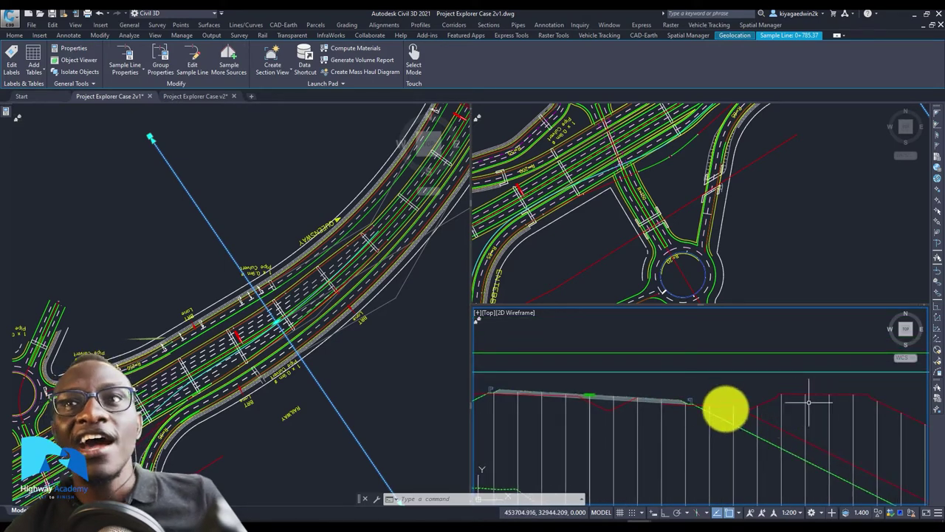
Stretch the selected sample line by its centre grip to a point further northeast along the main road
left_click(380, 404)
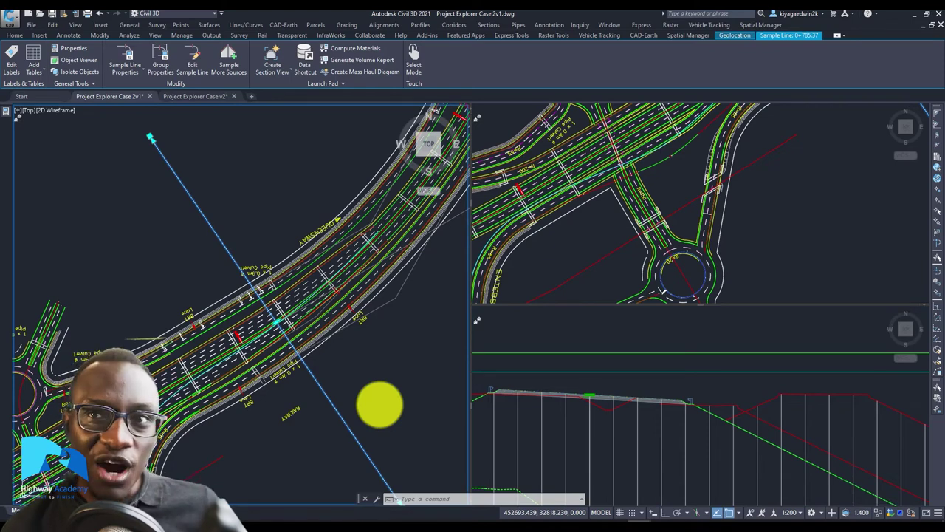
left_click(397, 401)
left_click(268, 325)
left_click(274, 323)
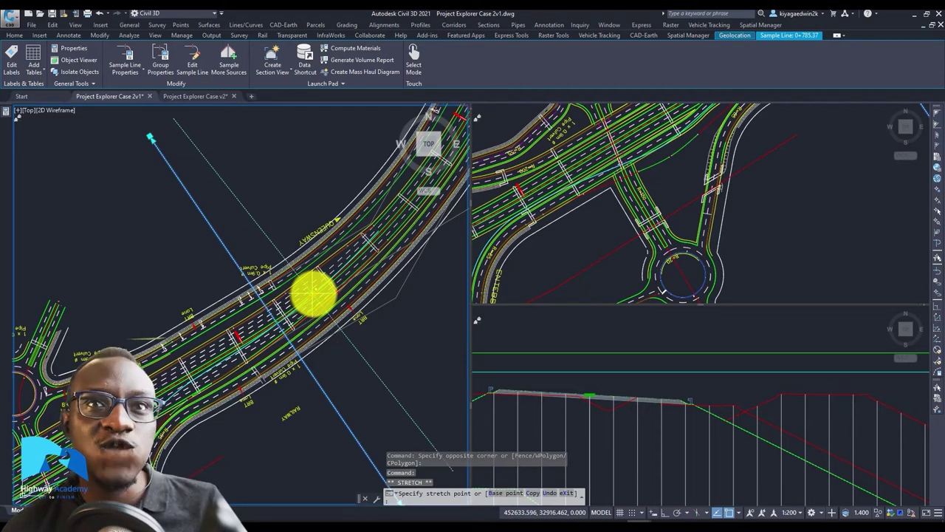
left_click(314, 294)
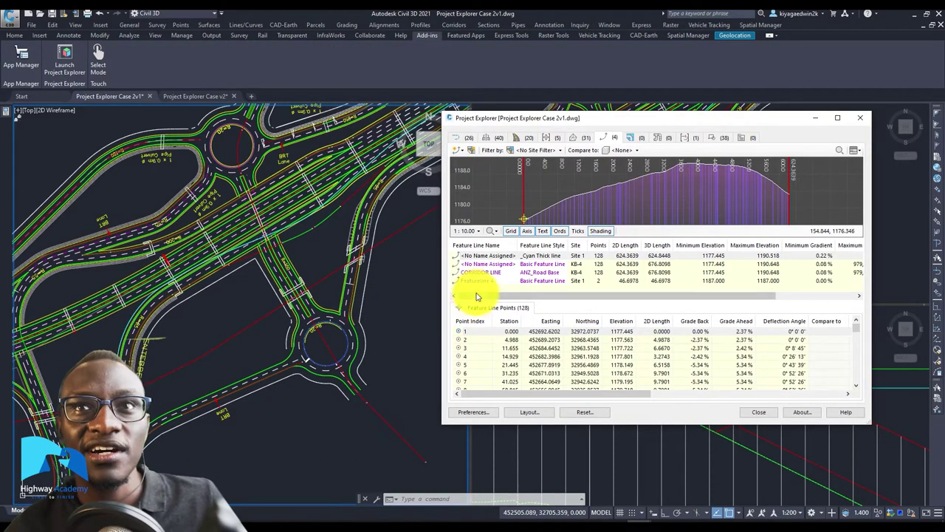
Select Featureline 4 to show its profile and points, open its style setting, and cancel
left_click(483, 284)
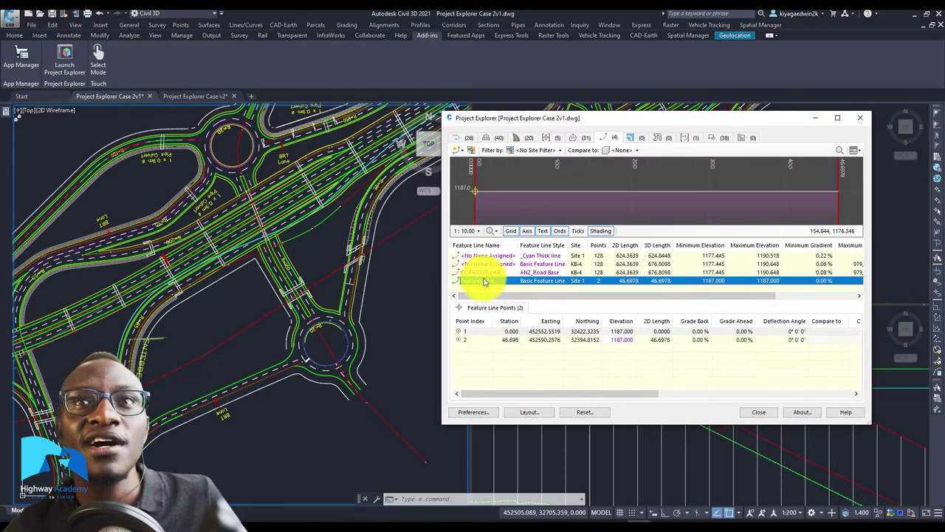
left_click(542, 283)
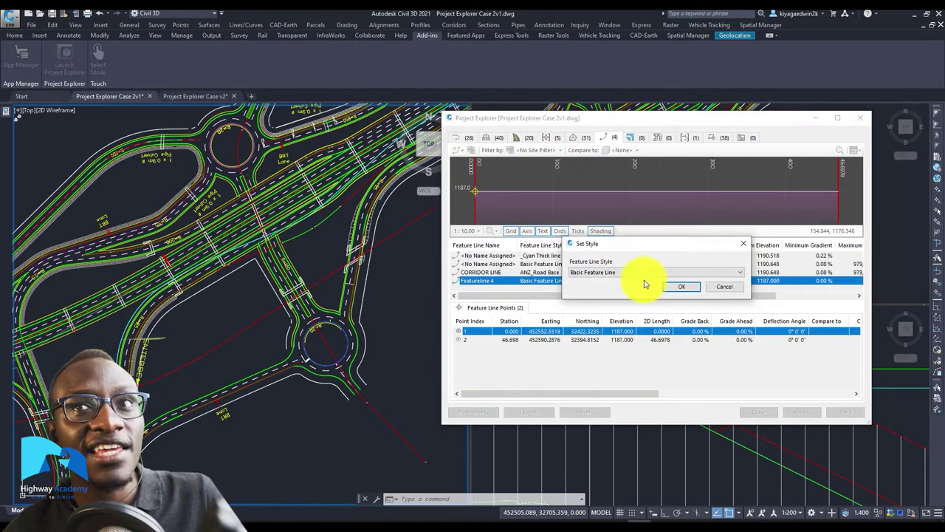
left_click(722, 289)
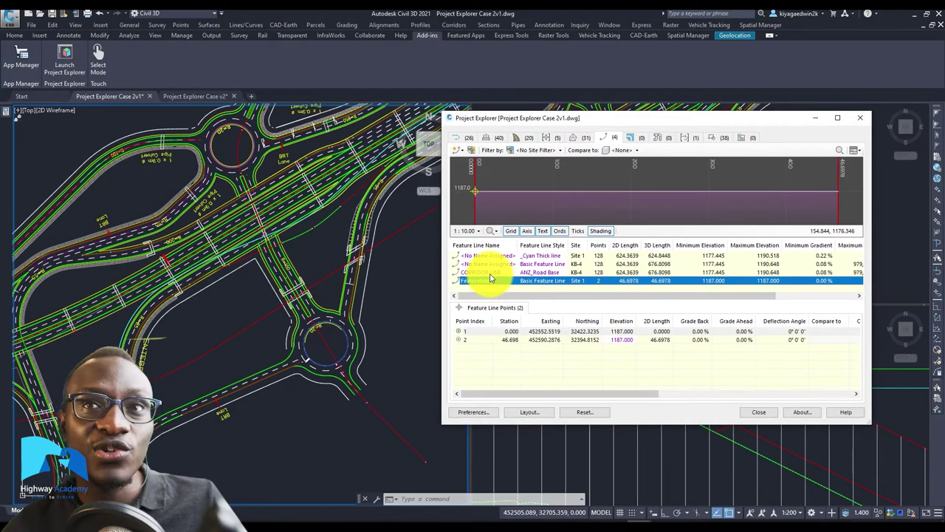
Review the CORRIDOR LINE feature line and examine the KBM-Mainline corridor's cross section at station 880.000
left_click(535, 273)
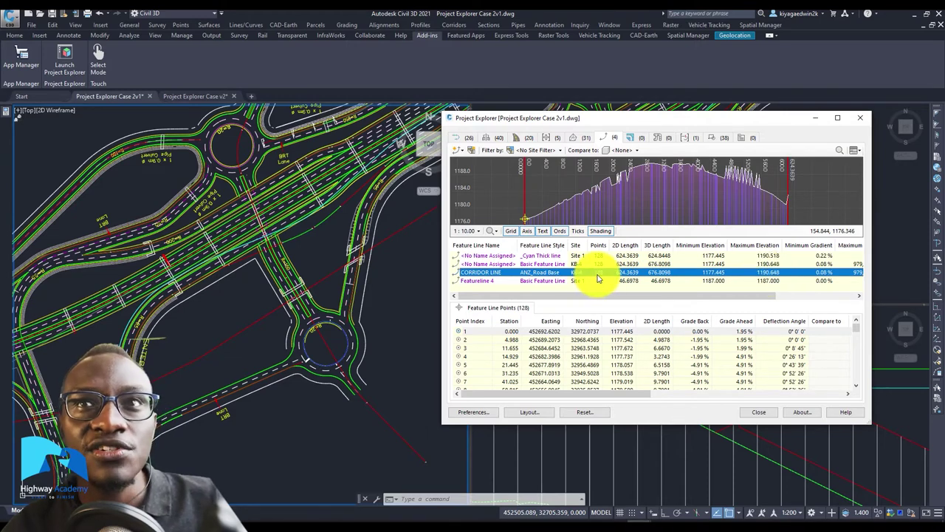
left_click(516, 139)
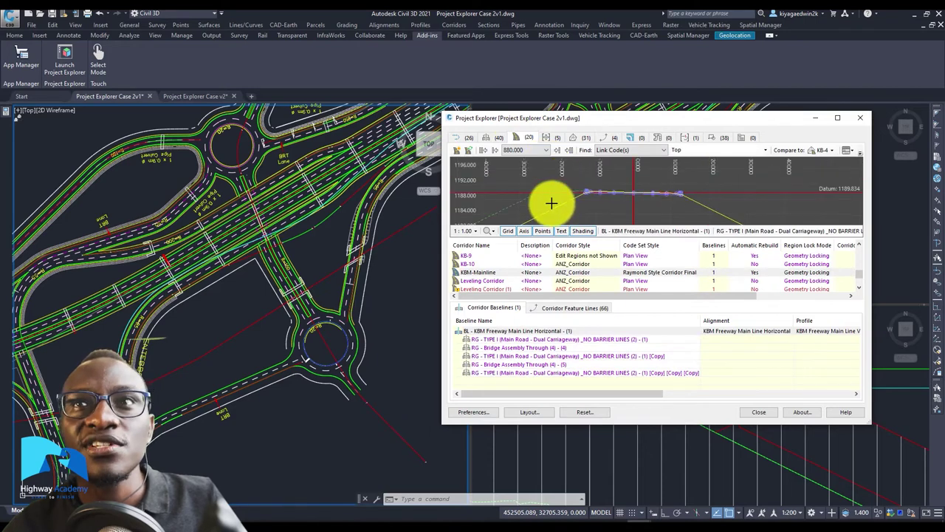
scroll(561, 200, "up", 3)
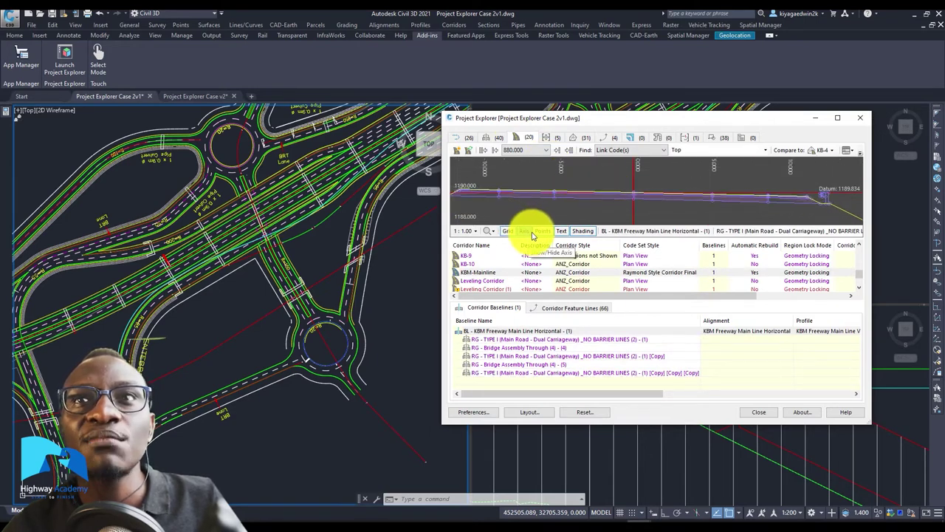
scroll(521, 213, "up", 3)
scroll(522, 212, "down", 3)
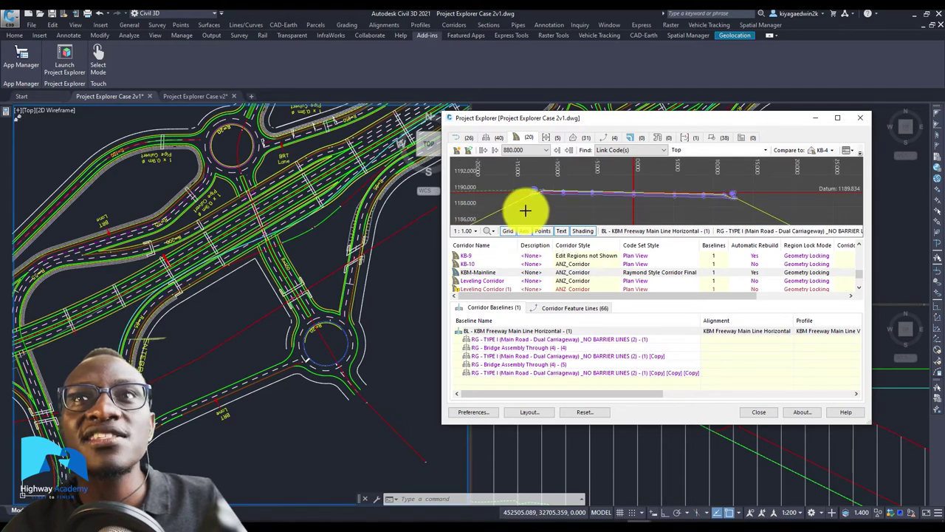
scroll(576, 199, "up", 3)
scroll(570, 200, "down", 3)
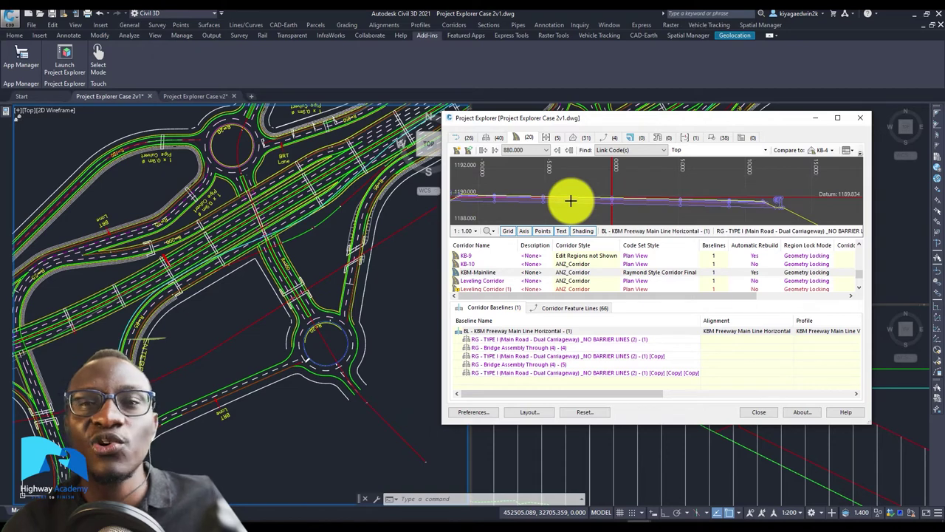
scroll(570, 200, "down", 2)
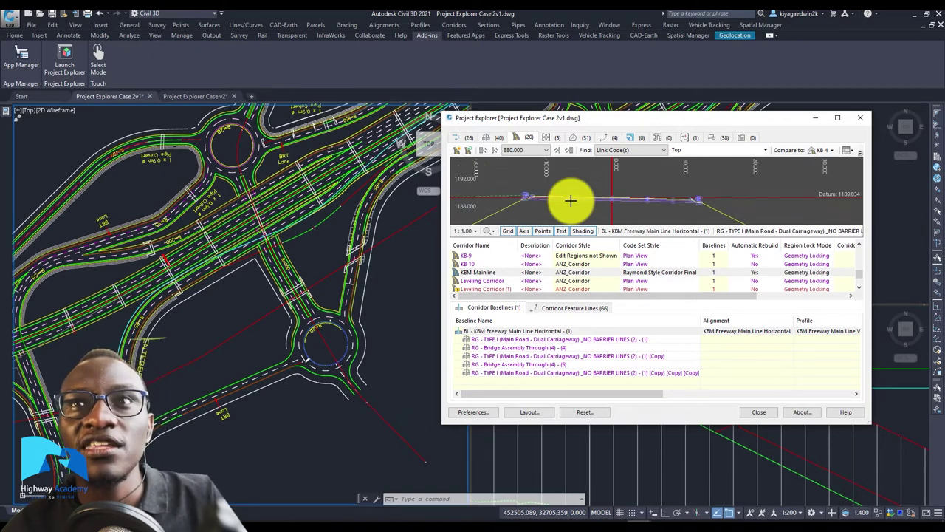
scroll(583, 193, "up", 3)
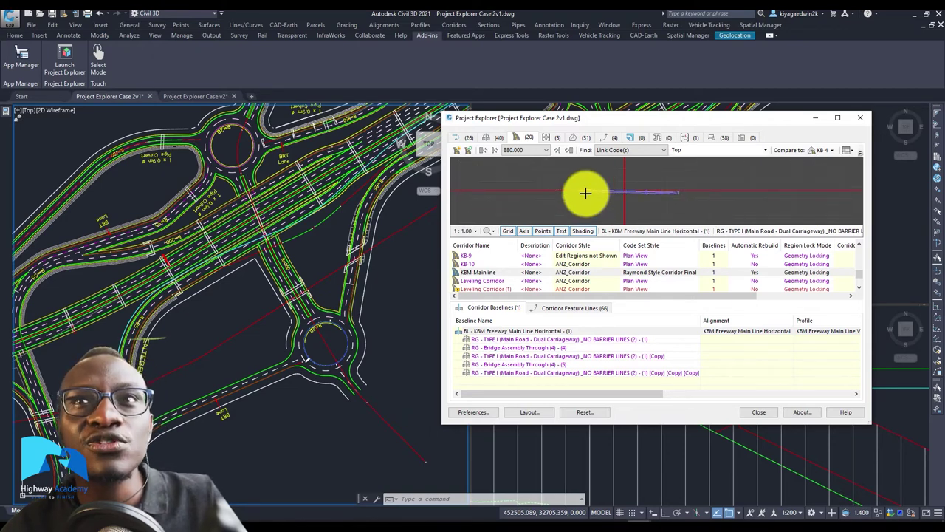
scroll(598, 186, "down", 3)
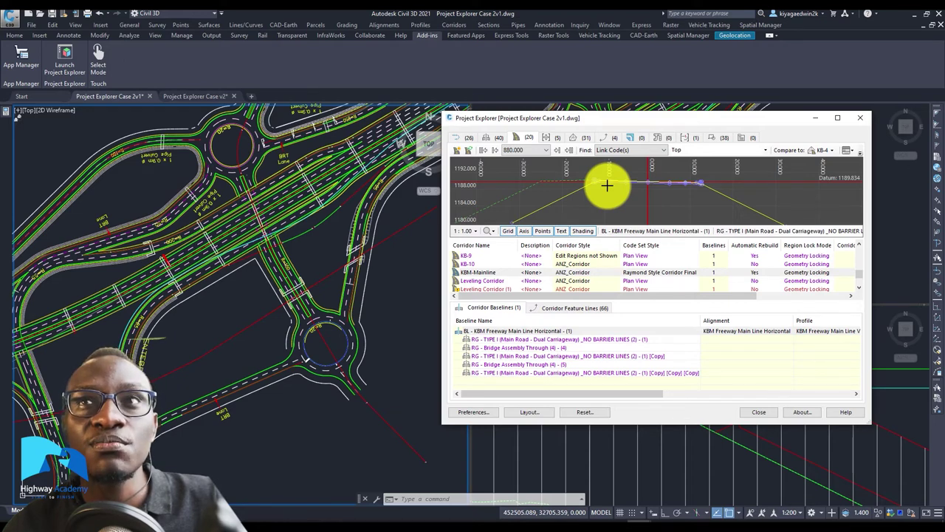
Review the surfaces with the KB-4 triangles and the Object Sets page, and close Project Explorer
left_click(620, 138)
left_click(584, 139)
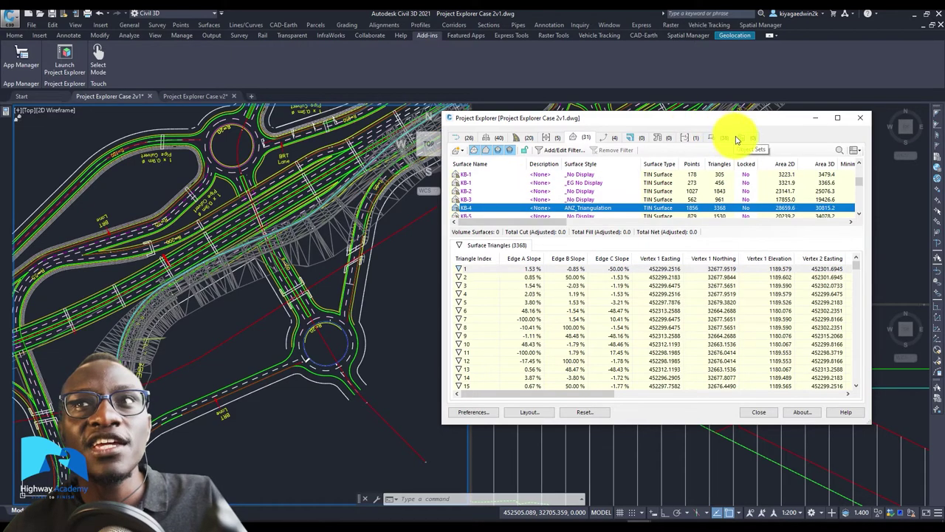
left_click(736, 140)
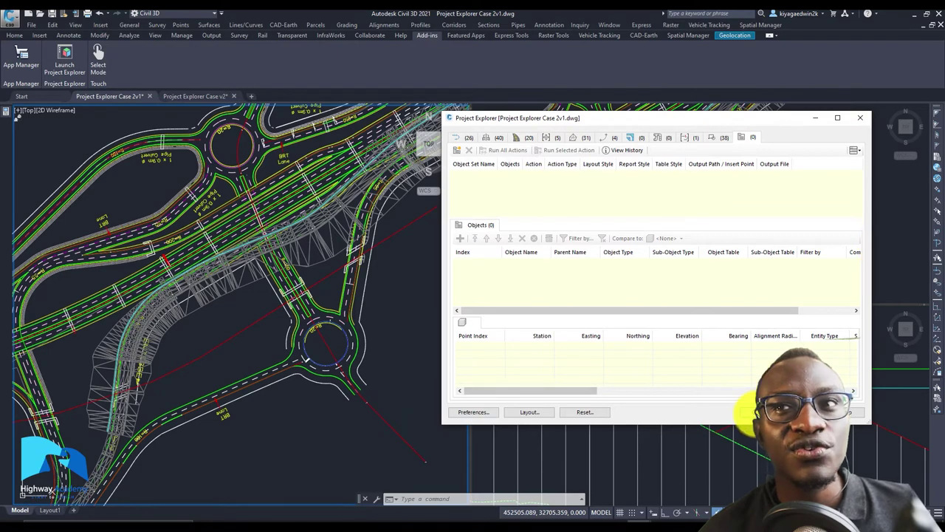
left_click(750, 407)
Examine the interchange plan along the main road and around its junction with the western ramps
scroll(271, 320, "down", 5)
middle_click_drag(264, 321, 295, 320)
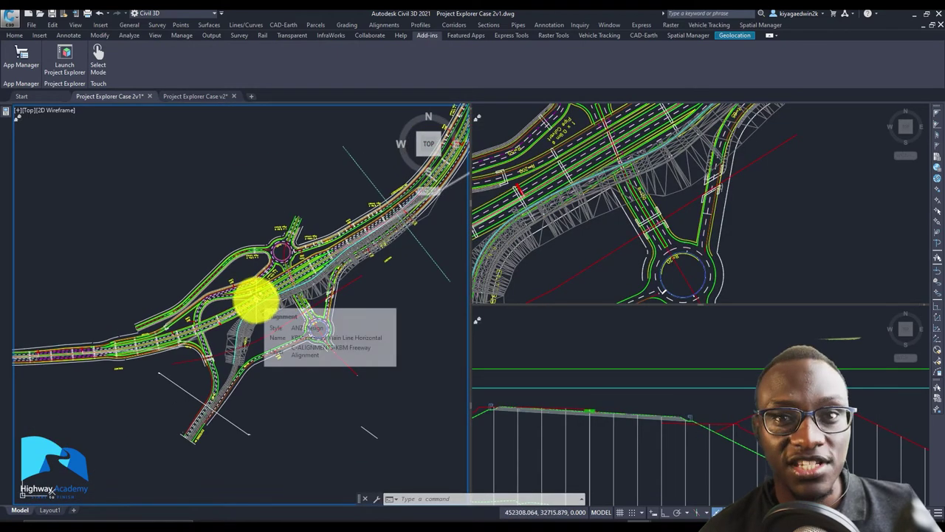
scroll(255, 299, "up", 2)
scroll(255, 299, "up", 5)
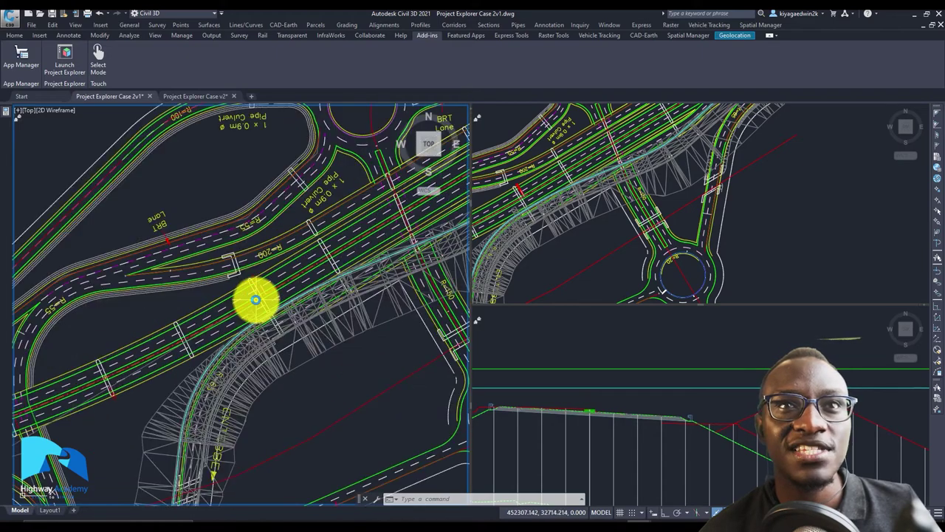
scroll(126, 375, "up", 3)
middle_click_drag(126, 375, 180, 379)
scroll(158, 373, "down", 3)
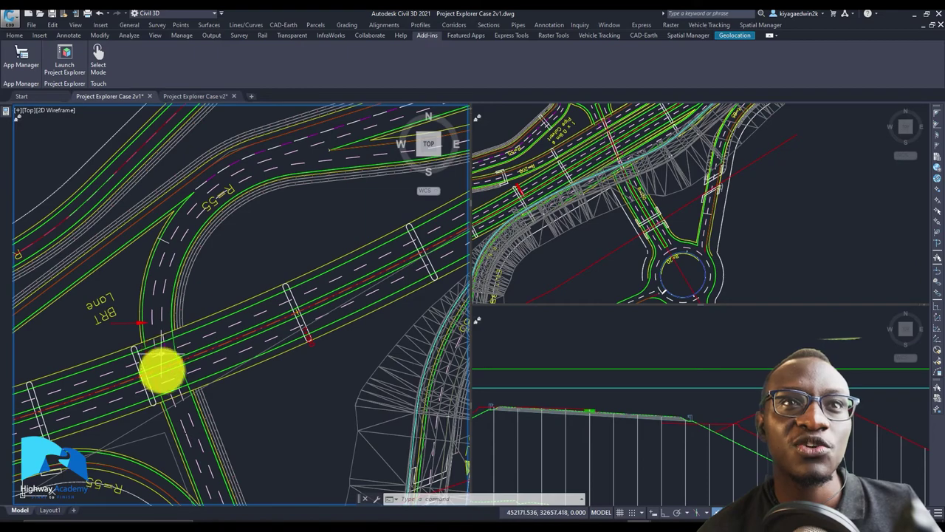
scroll(164, 384, "down", 2)
scroll(167, 390, "down", 2)
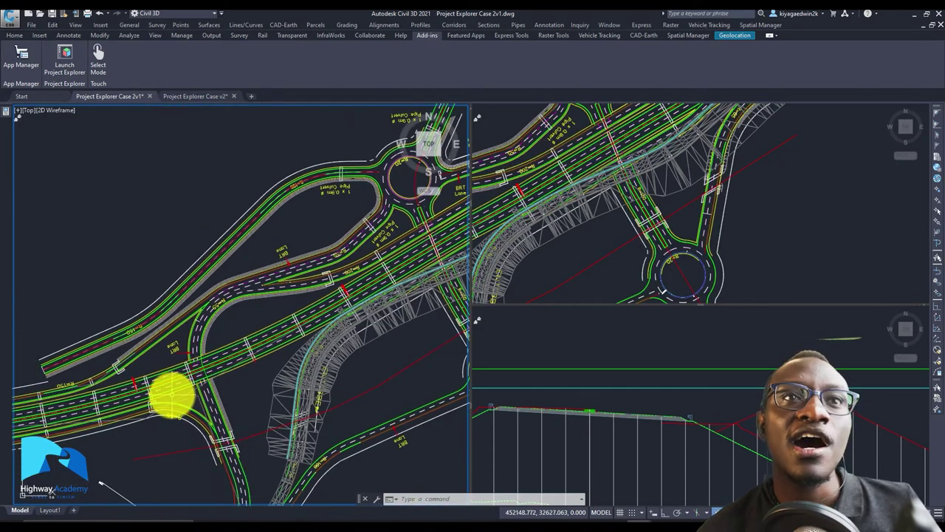
Switch to the Project Explorer Case v2 drawing and examine the cloverleaf interchange and its central crossing
left_click(190, 97)
scroll(249, 299, "up", 2)
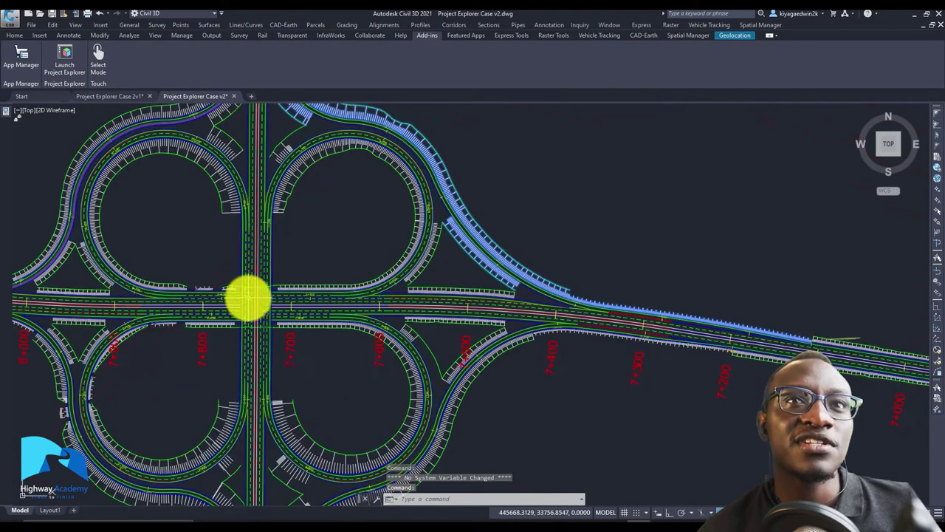
middle_click_drag(249, 299, 337, 274)
scroll(337, 274, "up", 3)
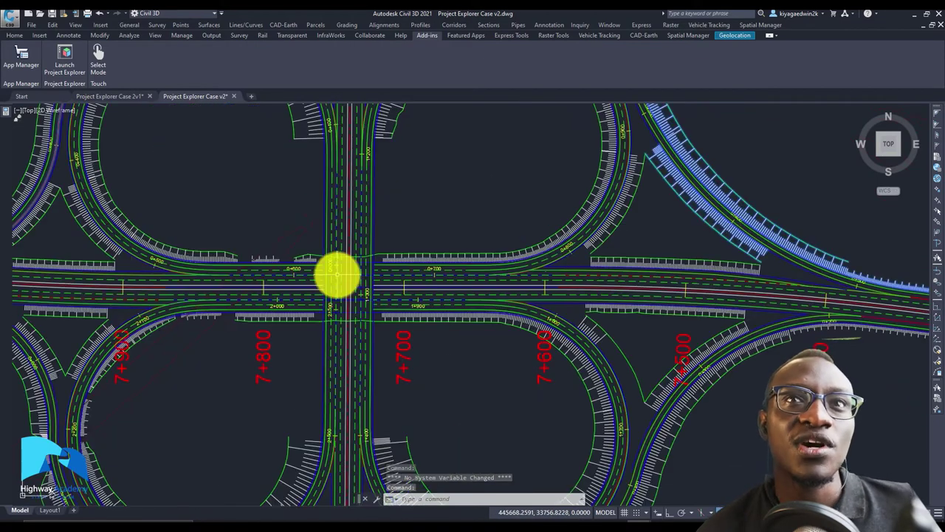
mouse_move(337, 274)
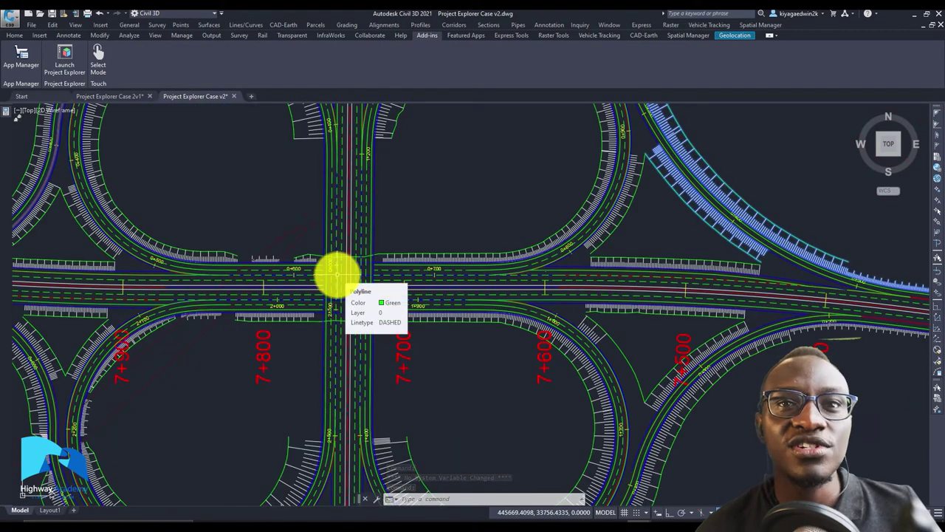
scroll(258, 200, "down", 1)
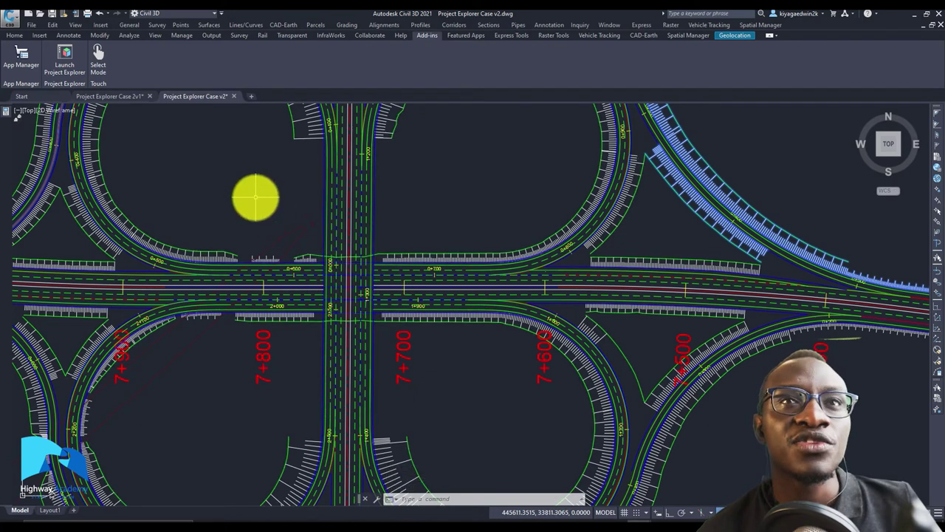
scroll(255, 197, "down", 2)
middle_click_drag(259, 207, 282, 254)
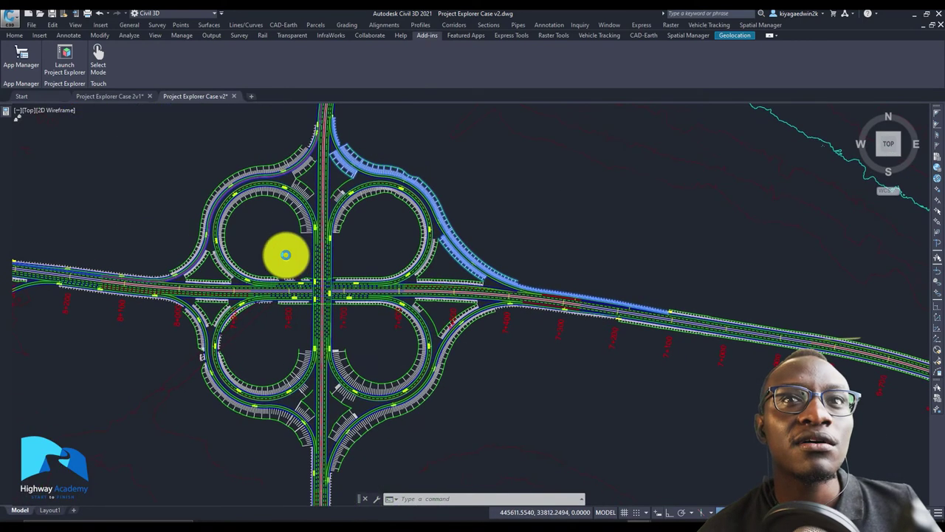
mouse_move(286, 254)
key("Escape")
key("Escape")
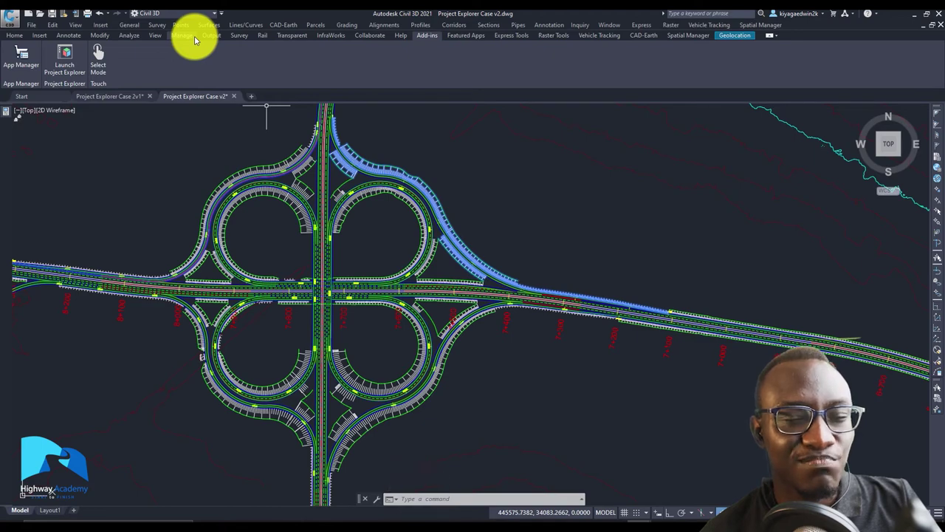
Switch to InfraWorks, deselect the Quad Loop road and examine the interchange model around the bridges at the central crossing
left_click(657, 520)
scroll(386, 220, "down", 5)
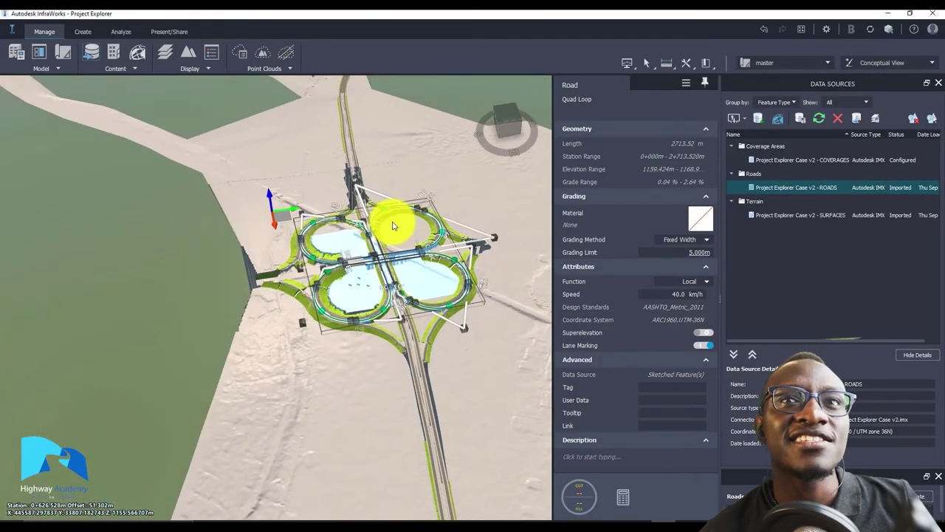
scroll(393, 226, "up", 5)
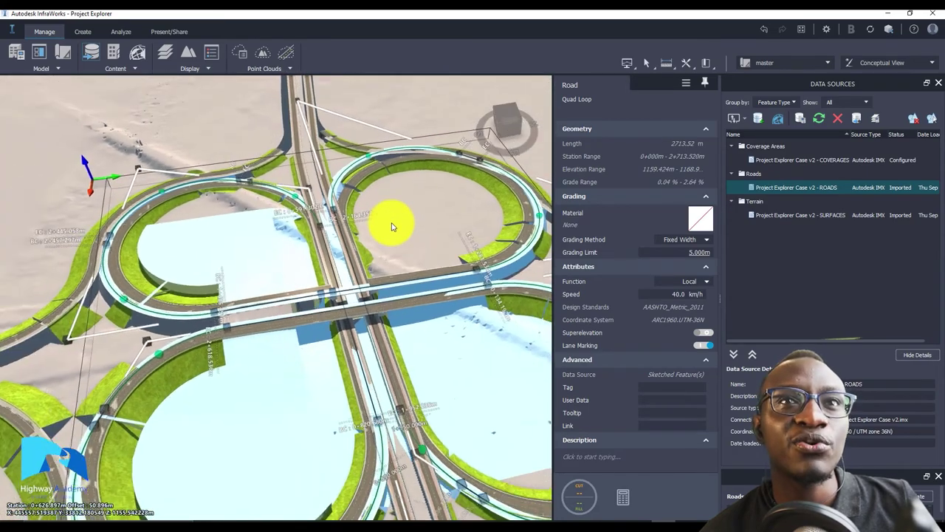
left_click(388, 225)
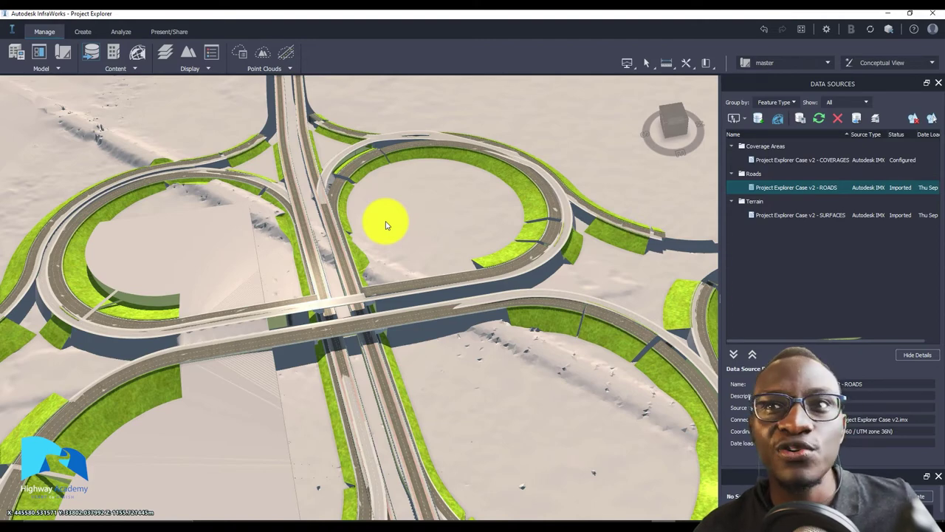
scroll(392, 328, "down", 2)
scroll(395, 328, "up", 8)
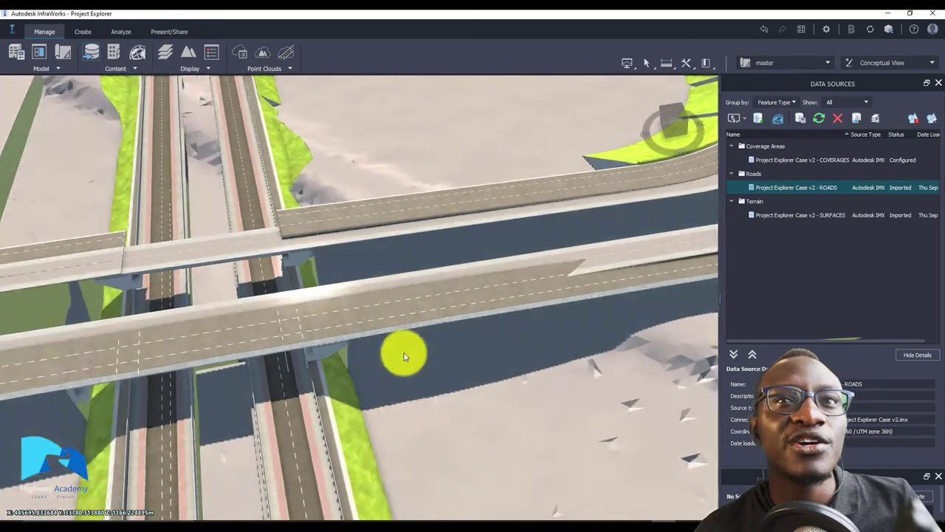
middle_click_drag(404, 357, 367, 325)
scroll(228, 318, "up", 3)
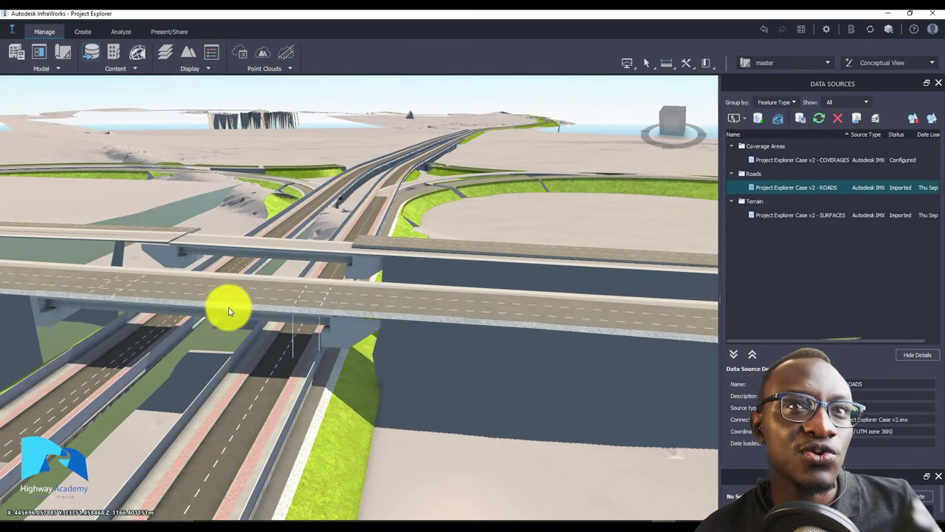
Select Bridge 2 on the Quad Loop and stretch its start end outward to a bridge length of about 50 m
left_click(281, 306)
left_click(336, 317)
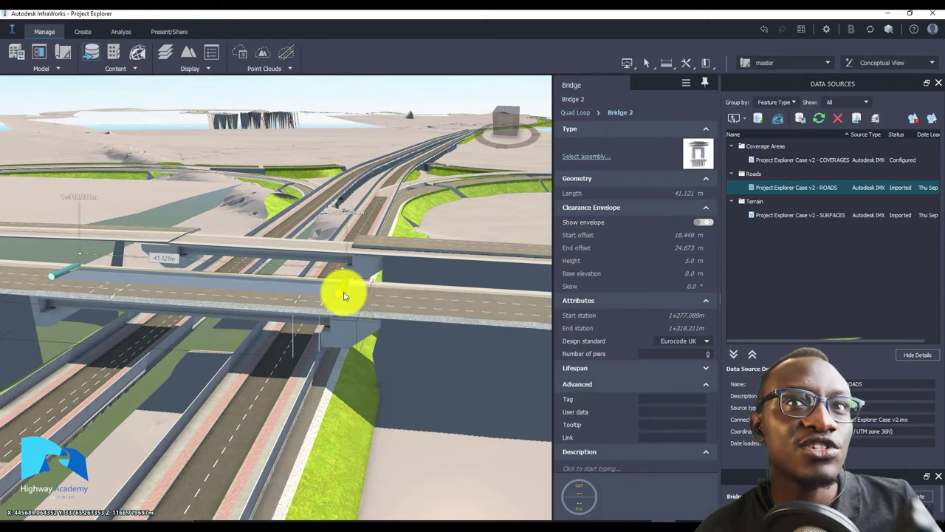
left_click(342, 294)
left_click(355, 316)
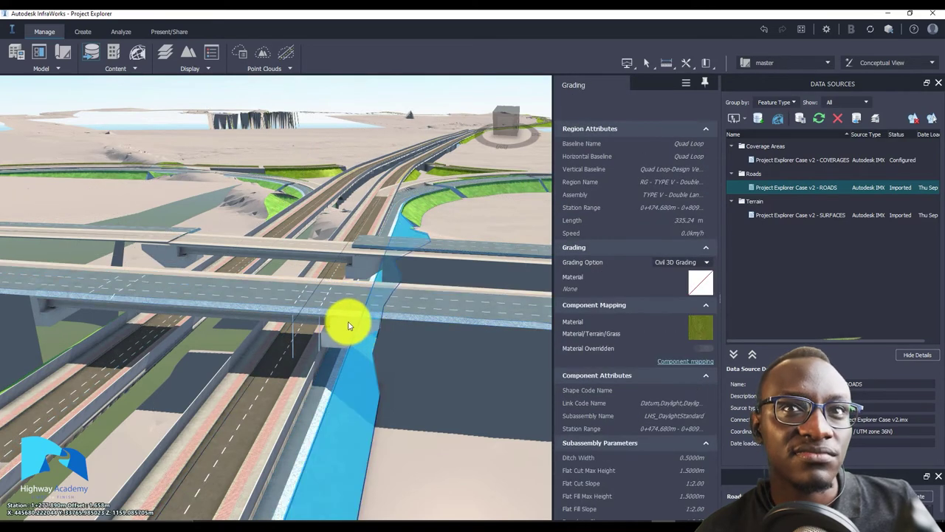
left_click(430, 408)
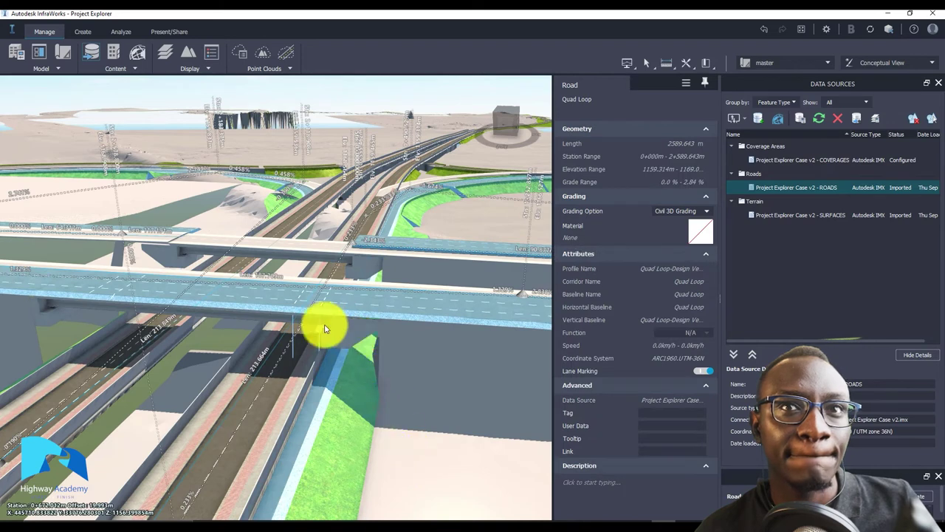
left_click(342, 292)
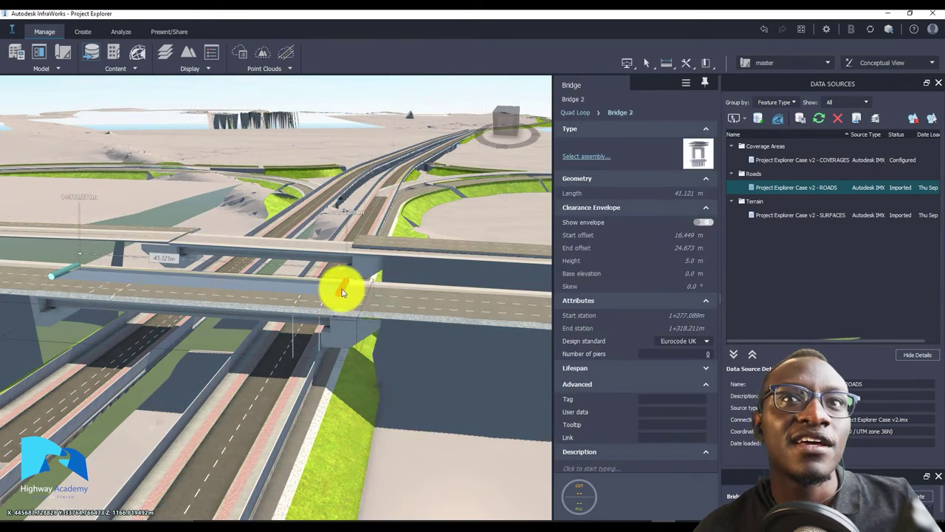
mouse_move(342, 292)
left_mouse_down()
mouse_move(407, 295)
mouse_move(396, 310)
left_mouse_up()
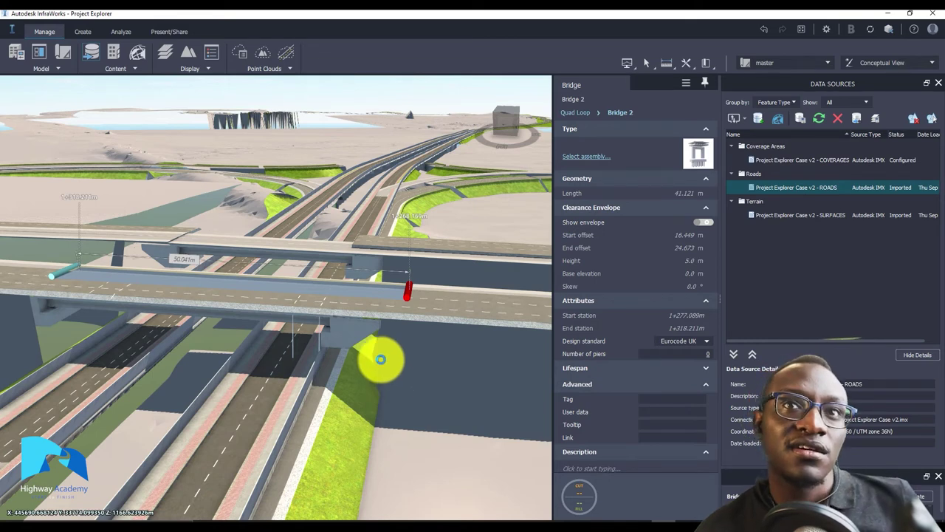
Inspect the lengthened Bridge 2 and the pier beneath its deck between the carriageways
scroll(382, 361, "up", 5)
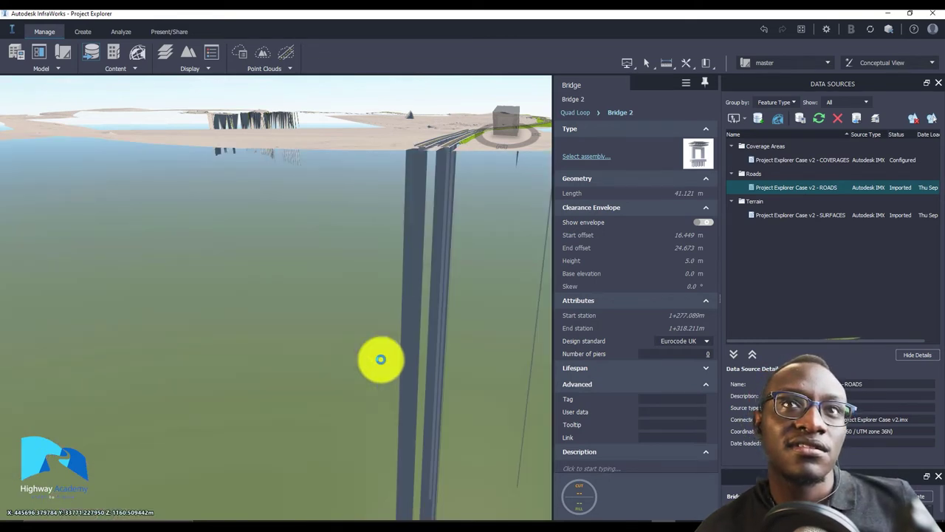
scroll(380, 359, "down", 5)
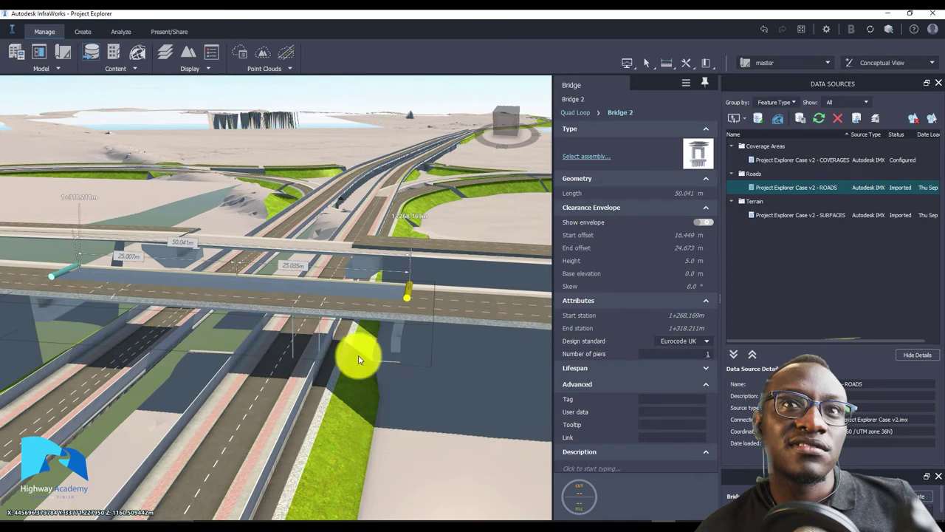
scroll(309, 344, "up", 1)
scroll(308, 341, "down", 2)
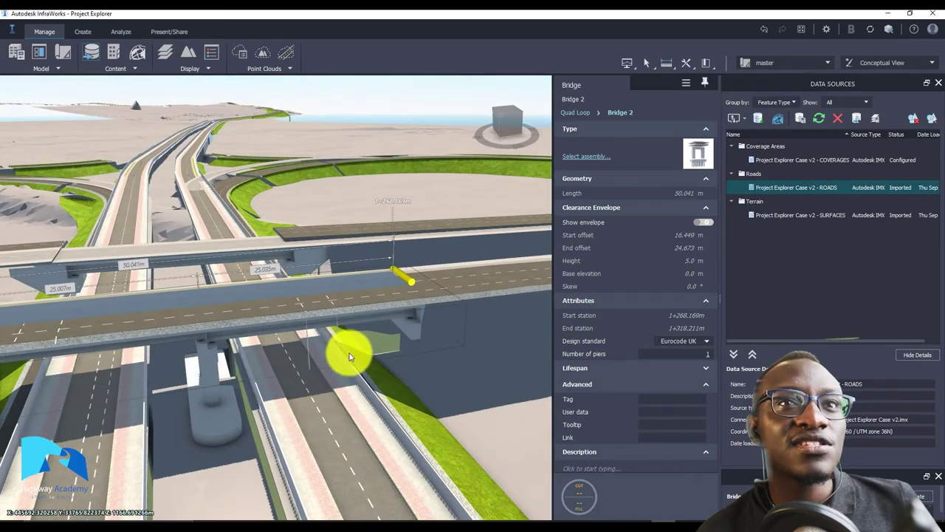
scroll(204, 376, "up", 3)
middle_click_drag(270, 412, 275, 393)
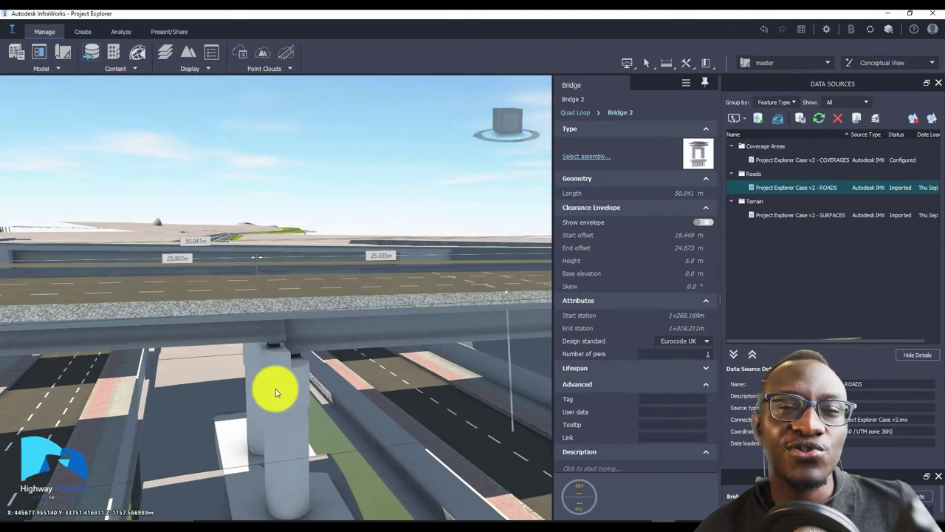
Stretch the opposite end of Bridge 2 to end station 1+320.646, for a length of about 52.5 m
middle_click_drag(275, 393, 144, 331)
scroll(237, 438, "down", 10)
scroll(145, 327, "up", 3)
left_click_drag(266, 325, 249, 317)
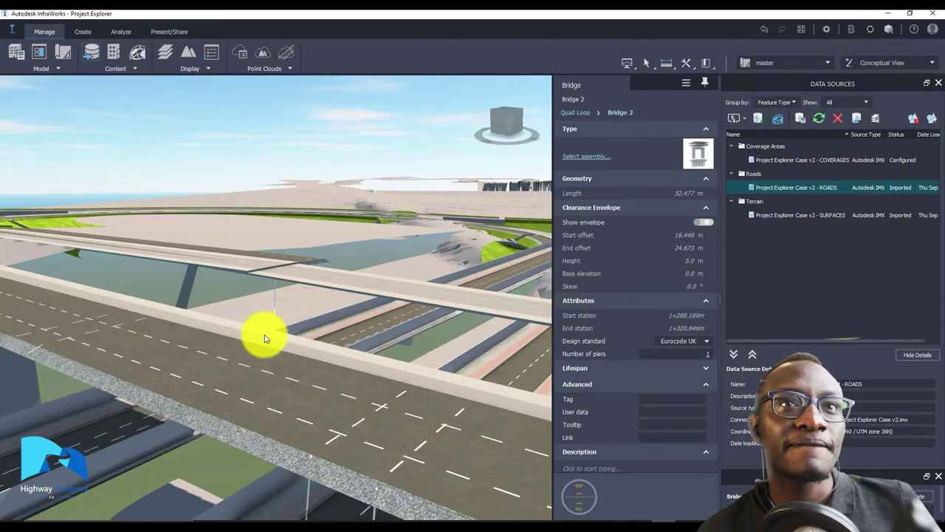
Start publishing new civil structures data from Bridge 2 on the Quad Loop
mouse_move(264, 338)
middle_mouse_down("shift")
mouse_move(194, 344)
mouse_move(248, 345)
middle_mouse_up("shift")
scroll(369, 344, "up", 2)
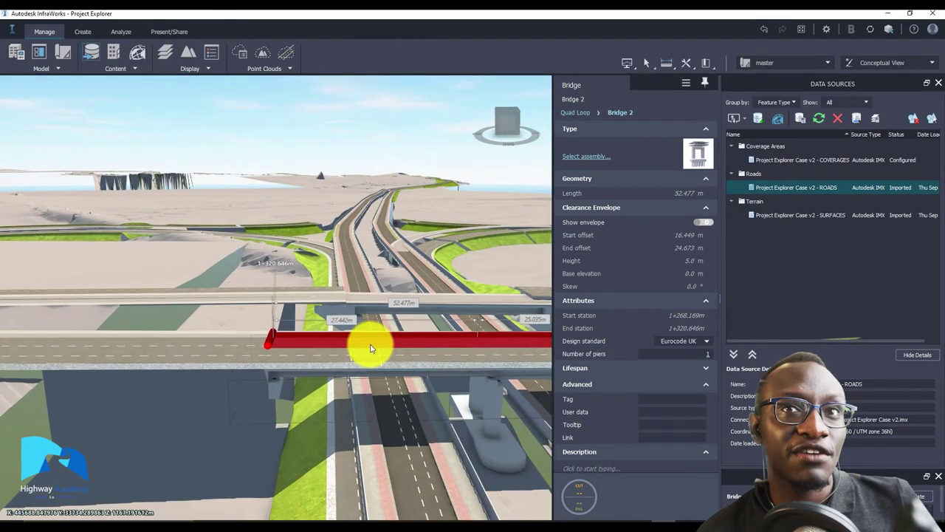
middle_click_drag(389, 358, 367, 395, "shift")
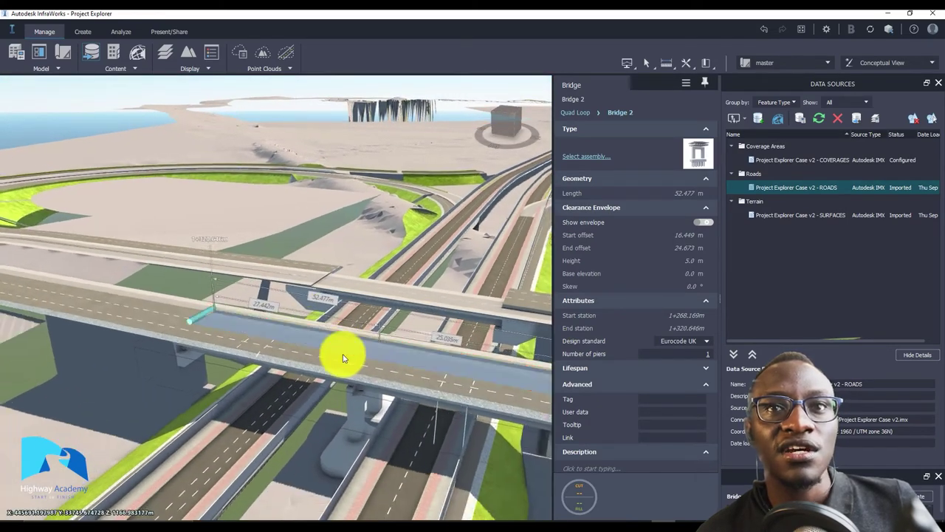
middle_click_drag(343, 359, 475, 460)
left_click(488, 433)
left_click(486, 403)
left_click(486, 402)
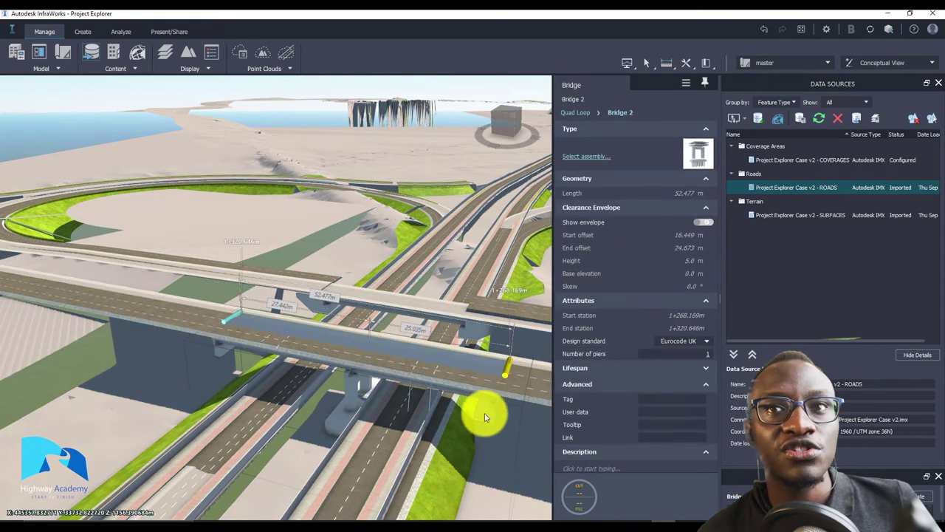
right_click(484, 415)
mouse_move(563, 309)
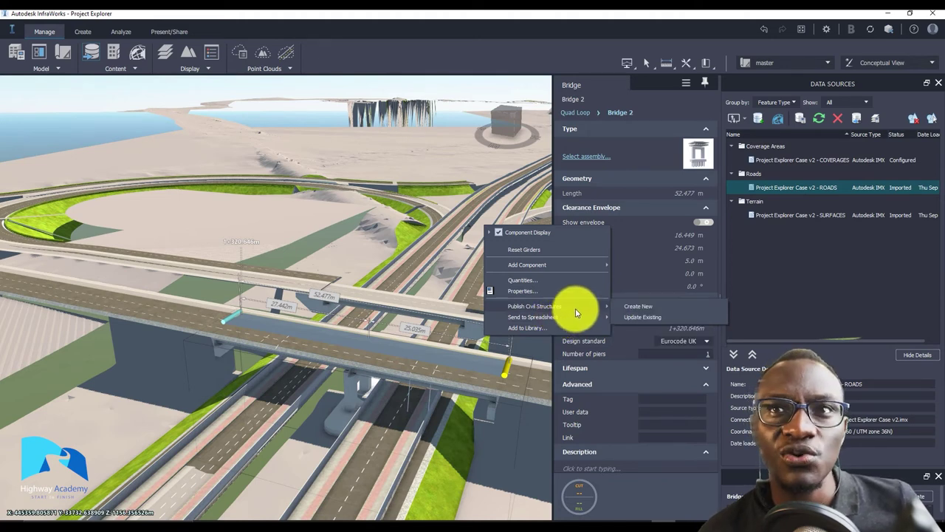
left_click(639, 309)
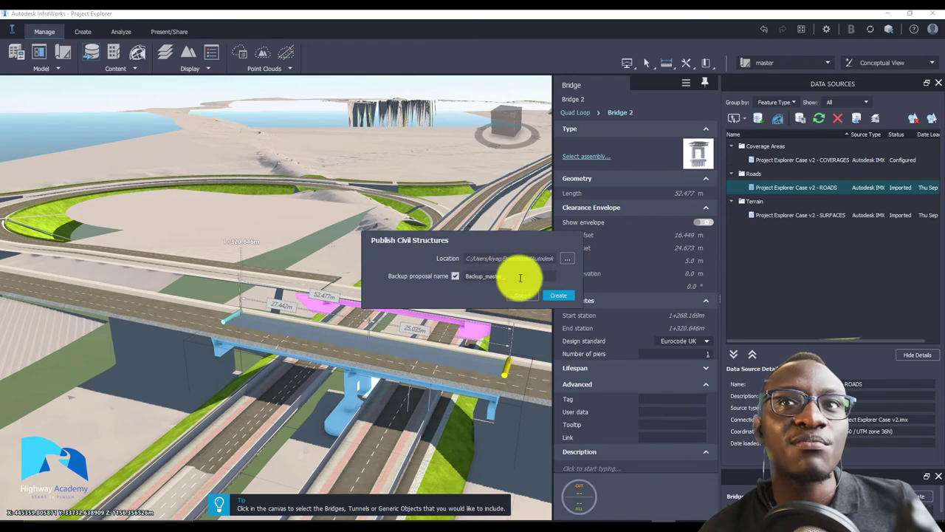
Set the publish location to Bridge2.imx on the Desktop and create the file with backup proposal Backup_master_1
left_click(567, 260)
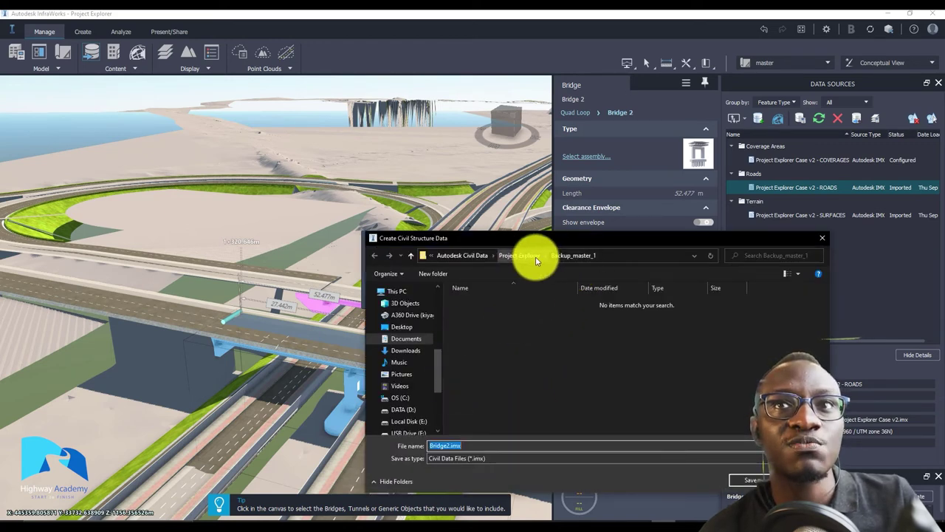
left_click(402, 326)
double_click(465, 447)
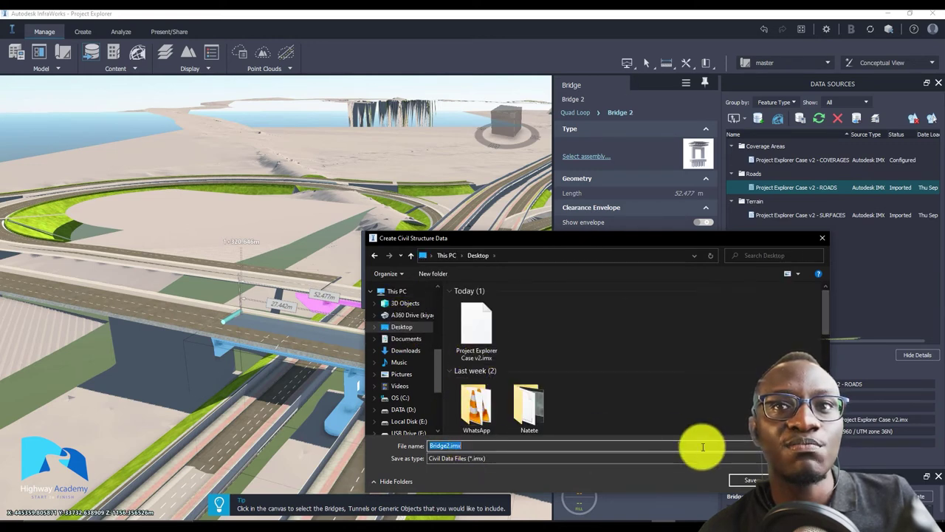
left_click(749, 480)
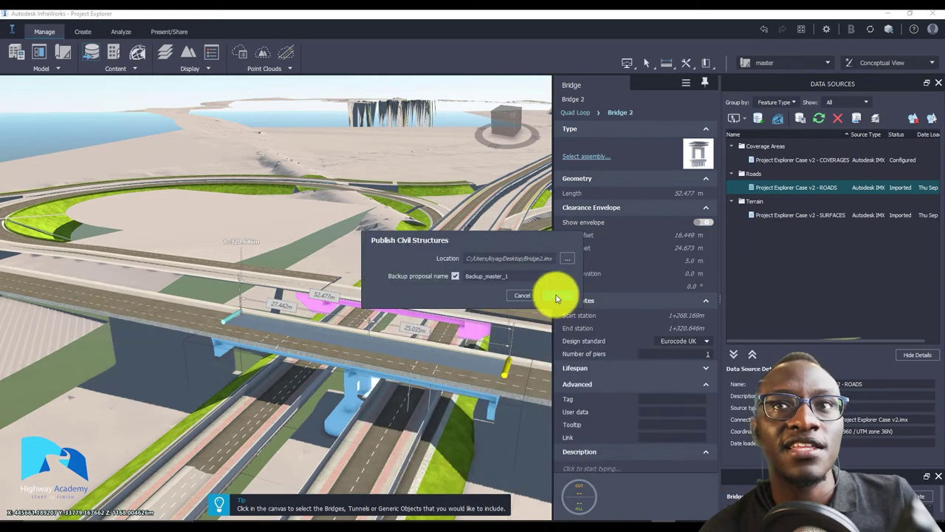
left_click(556, 294)
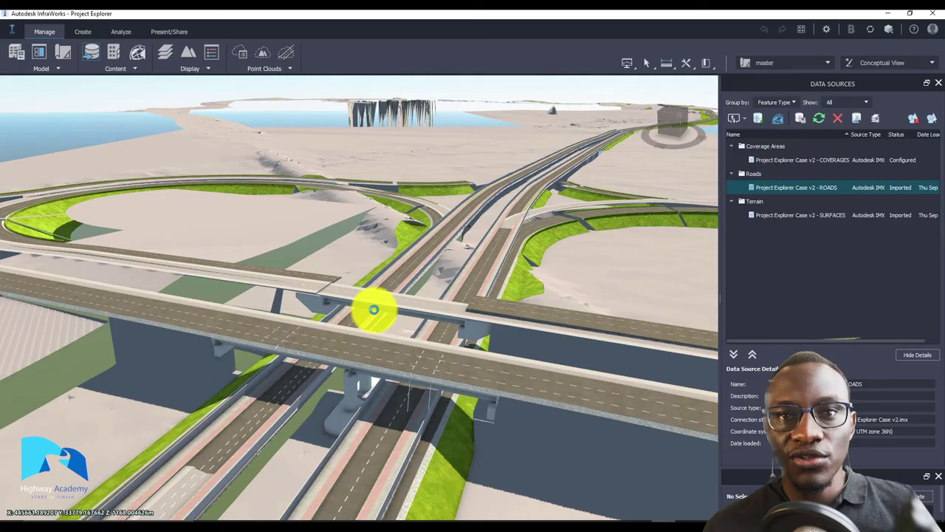
Switch to Civil 3D, clear the selection in Project Explorer Case v2 and start opening an InfraWorks model
mouse_move(640, 522)
left_click(650, 484)
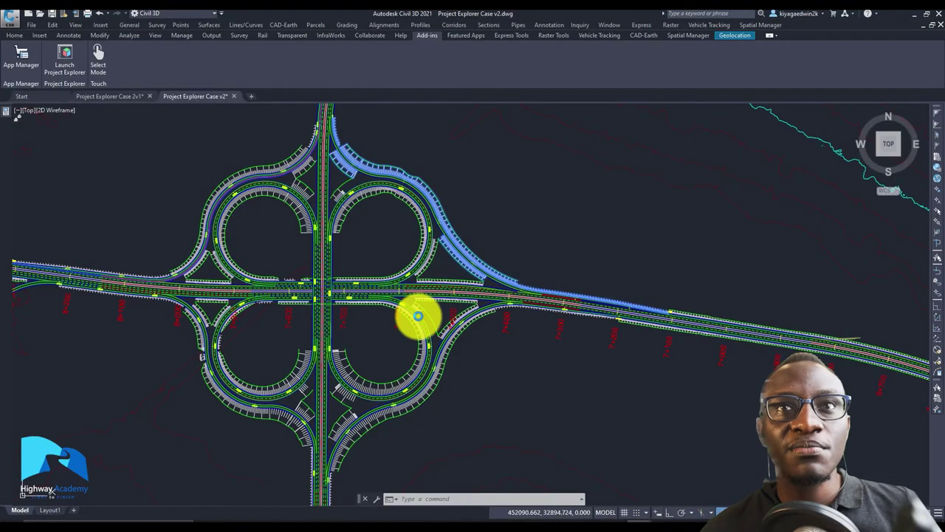
left_click(319, 35)
key("Escape")
key("Escape")
left_click(134, 53)
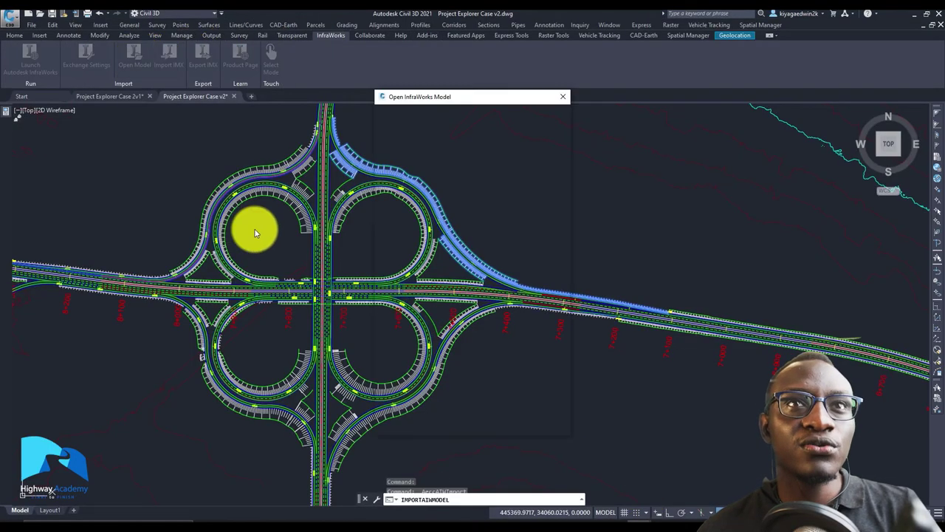
Open Bridge2.imx from the Desktop as the InfraWorks model and dismiss the event list after the import
left_click(555, 126)
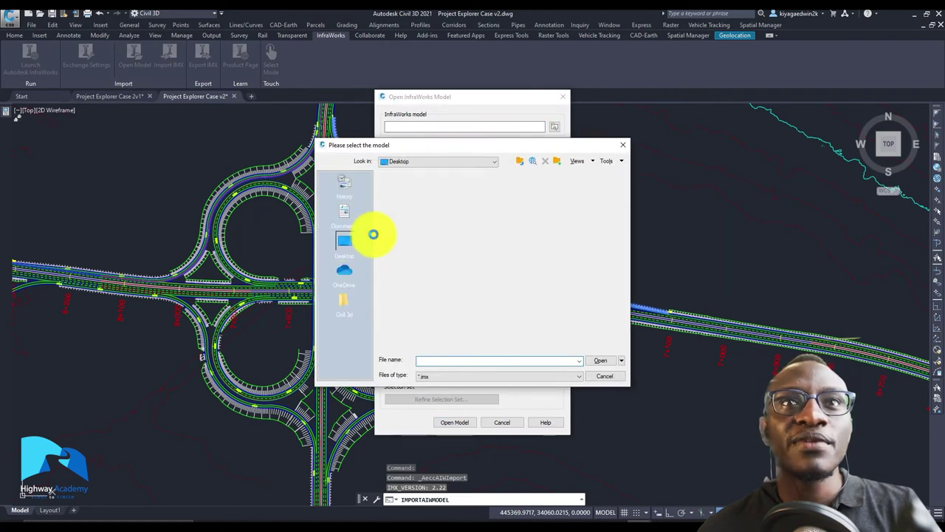
left_click(413, 196)
left_click(405, 187)
left_click(600, 360)
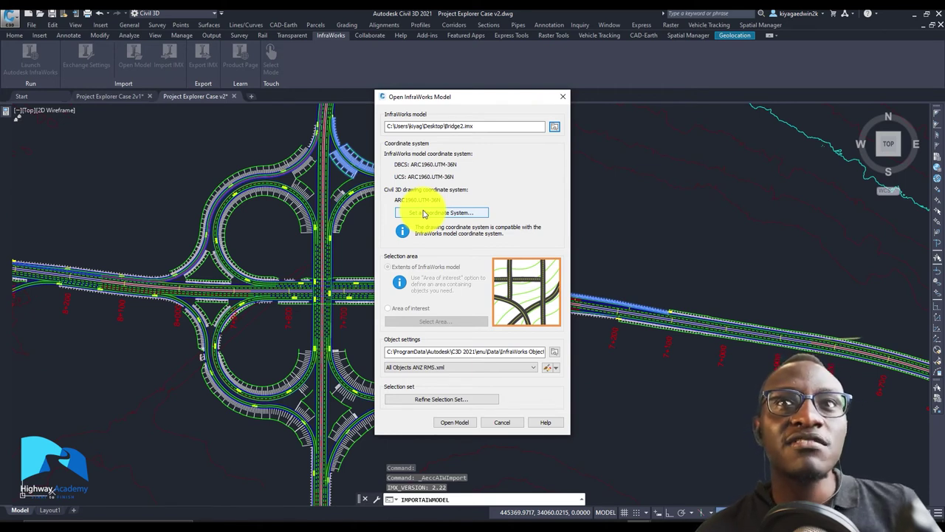
left_click(455, 424)
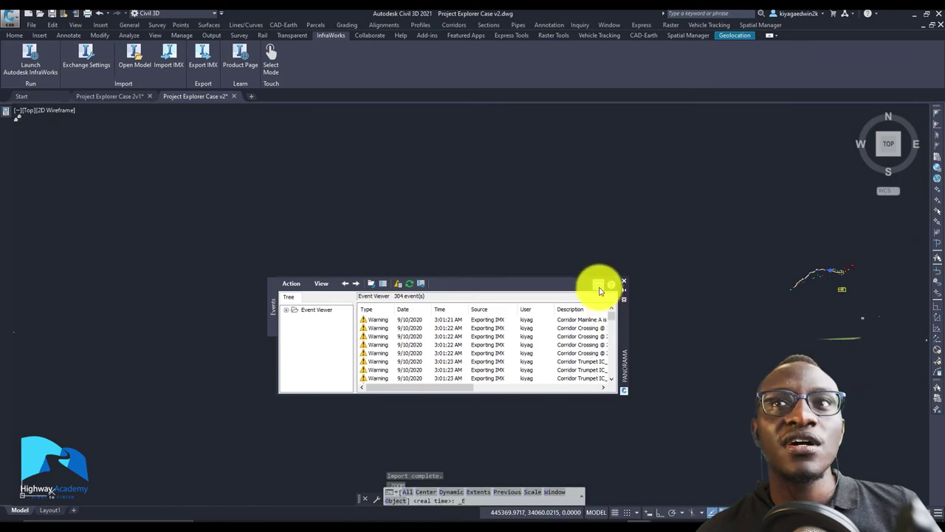
left_click(623, 281)
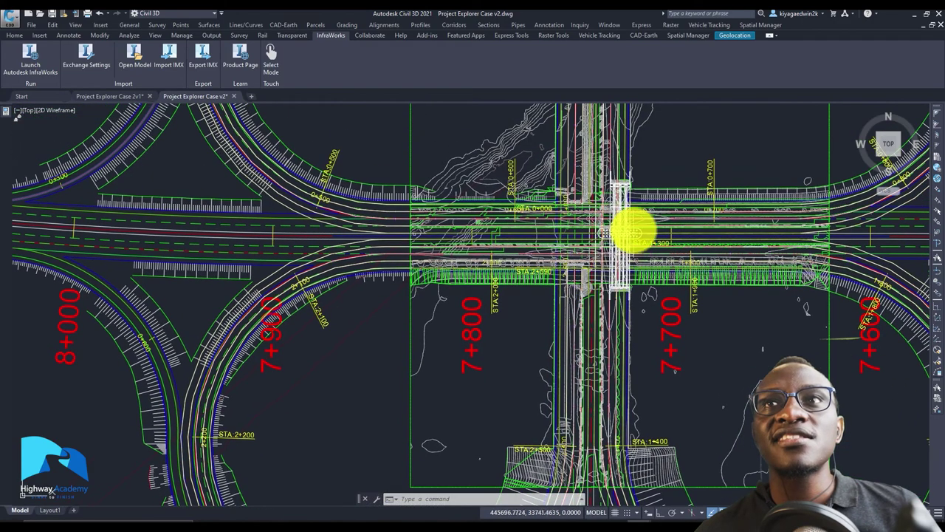
Examine the imported bridge's girders, abutments and piled pier foundation at the interchange's central crossing near station 1+300
scroll(631, 231, "up", 5)
scroll(622, 249, "down", 3)
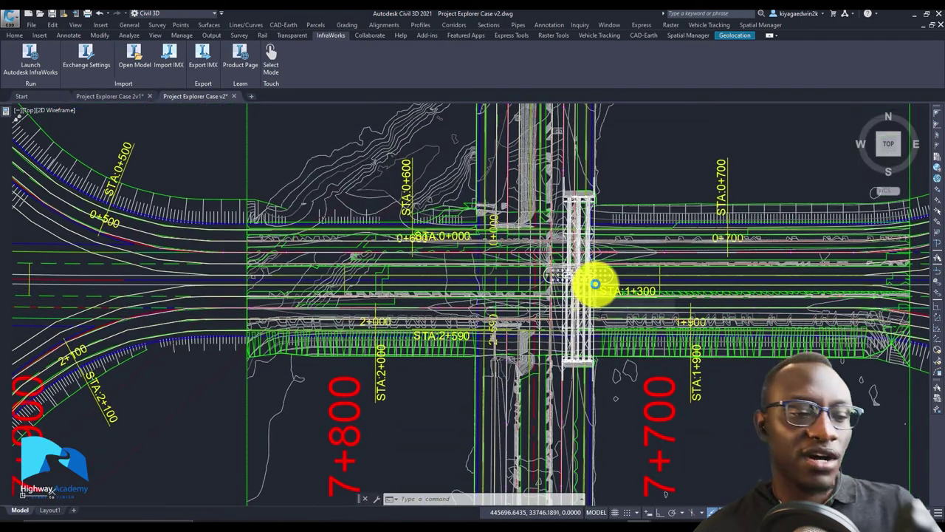
scroll(580, 296, "up", 5)
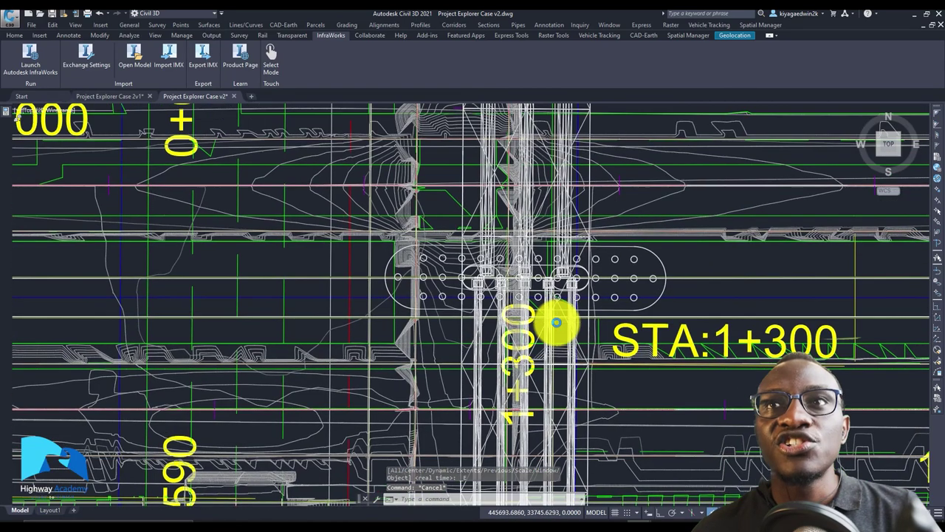
scroll(557, 321, "down", 3)
scroll(561, 319, "up", 2)
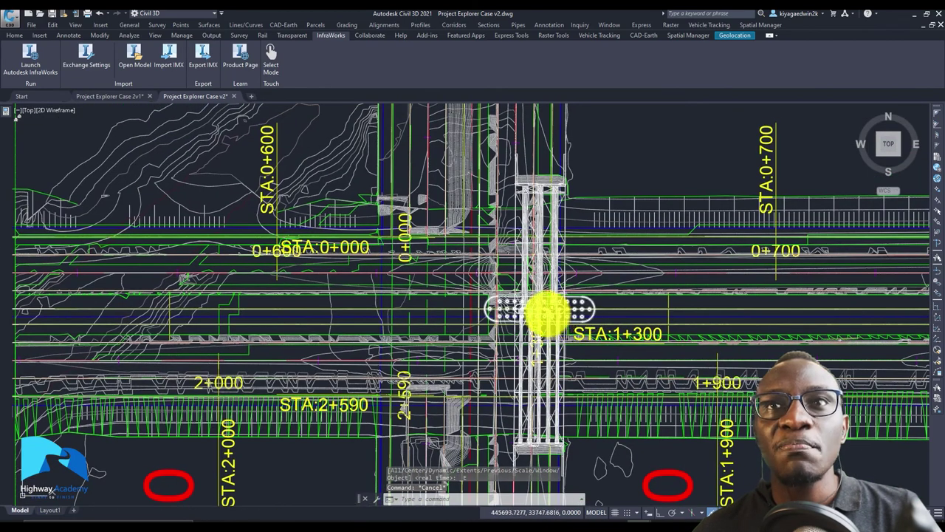
scroll(558, 316, "up", 2)
scroll(591, 306, "down", 4)
middle_click_drag(583, 307, 574, 257)
scroll(565, 392, "up", 4)
scroll(558, 392, "down", 7)
scroll(682, 401, "up", 3)
Delete the TIN surface cluttering the crossing together with the selected pier foundation beneath the bridge
left_click(683, 408)
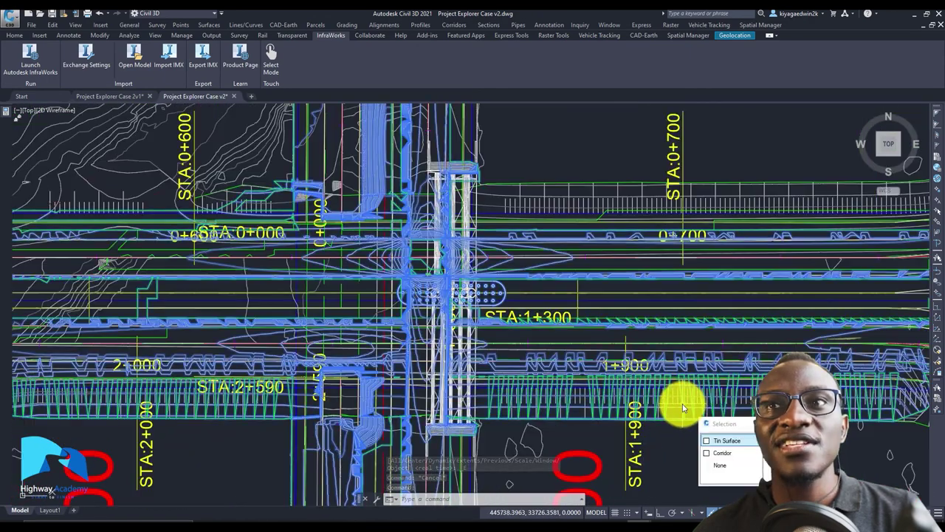
left_click(720, 441)
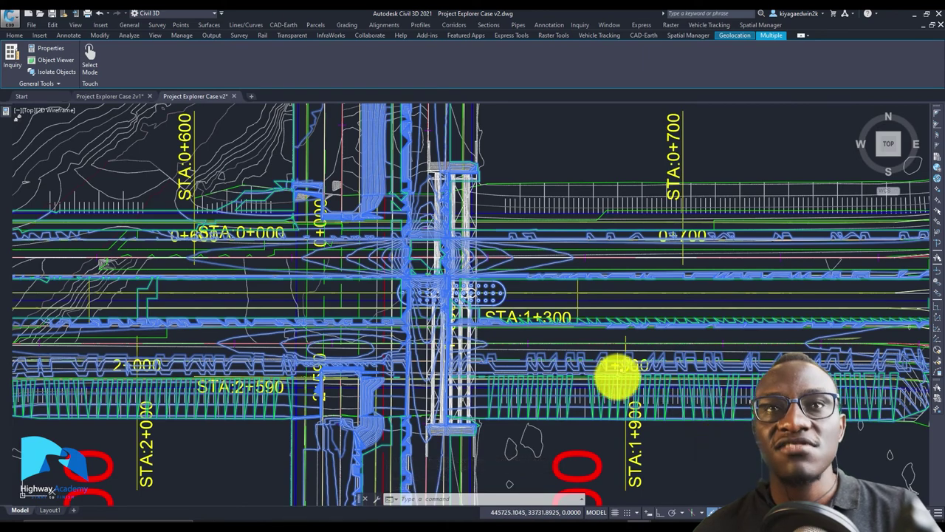
key("Delete")
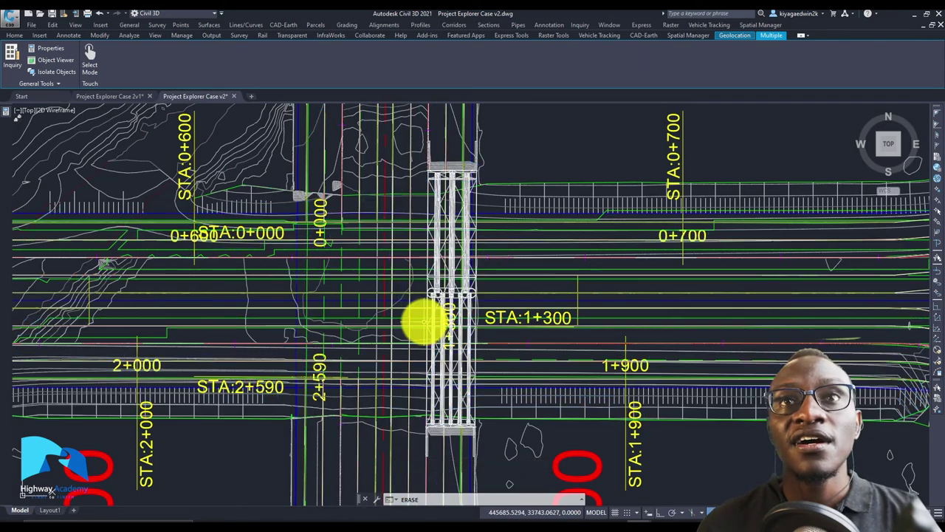
Examine the bridge at the crossing and the imported terrain contours and boundary around it
scroll(441, 344, "down", 3)
scroll(441, 347, "up", 4)
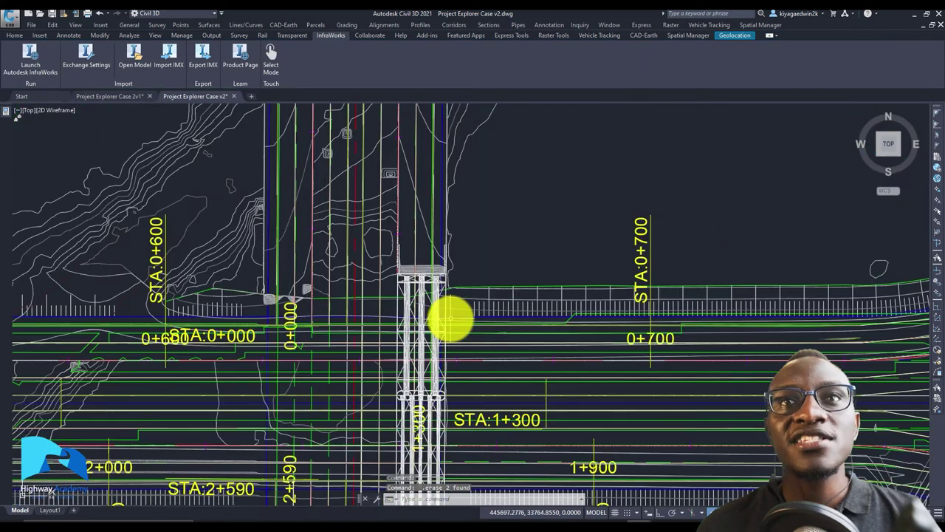
scroll(443, 344, "down", 2)
scroll(441, 336, "up", 2)
scroll(442, 334, "down", 5)
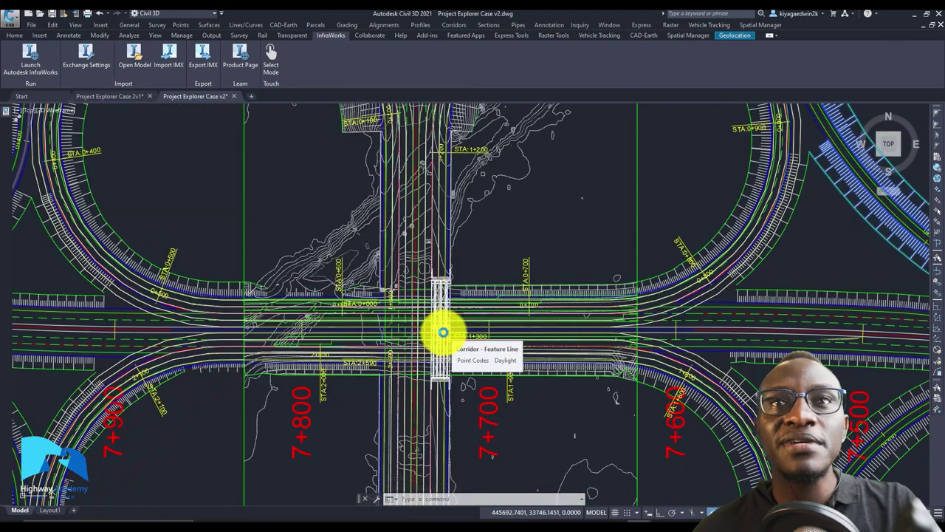
middle_click_drag(428, 332, 456, 333)
scroll(457, 333, "up", 4)
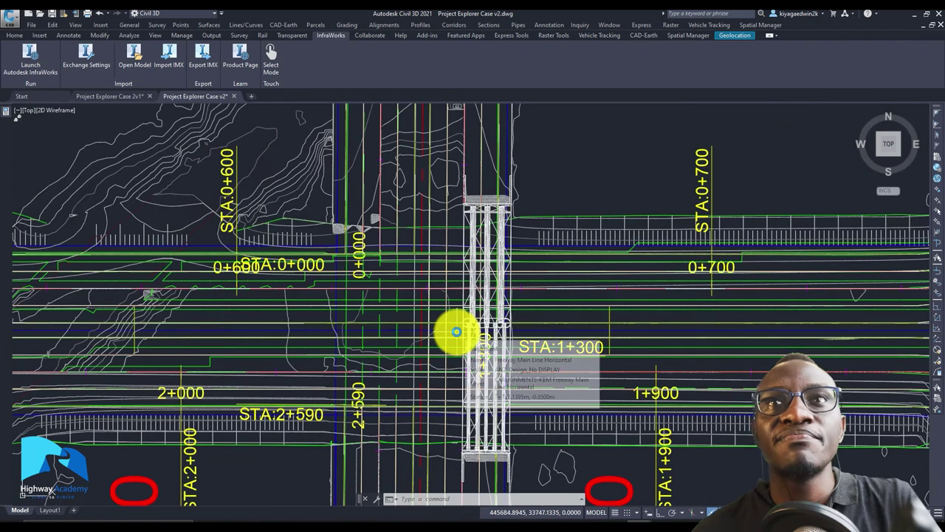
scroll(458, 332, "down", 2)
scroll(456, 332, "down", 4)
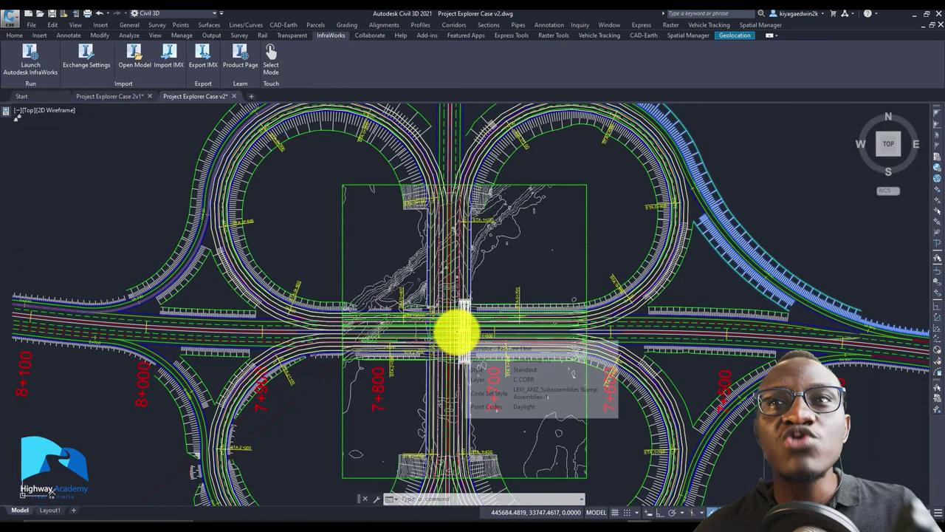
Delete the AIW_Existing_Ground surface around the central crossing and dismiss the event list
left_click(564, 435)
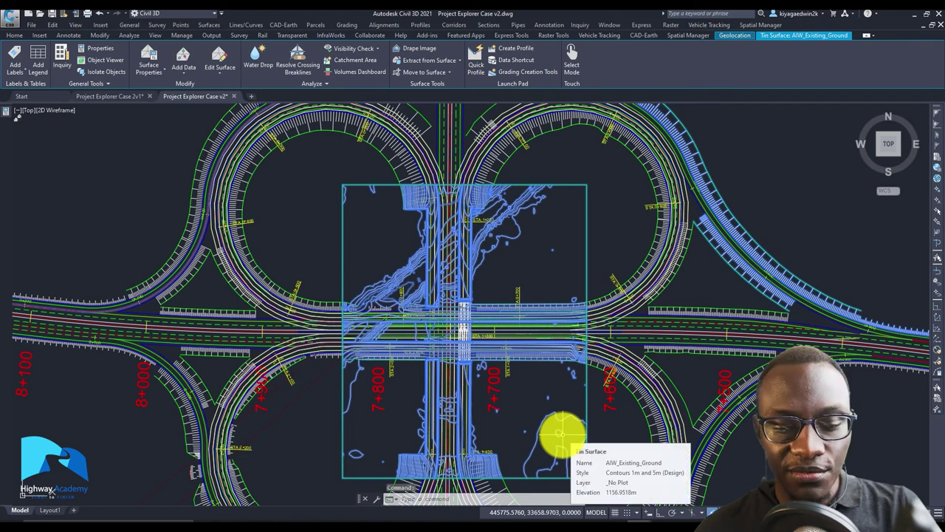
key("Delete")
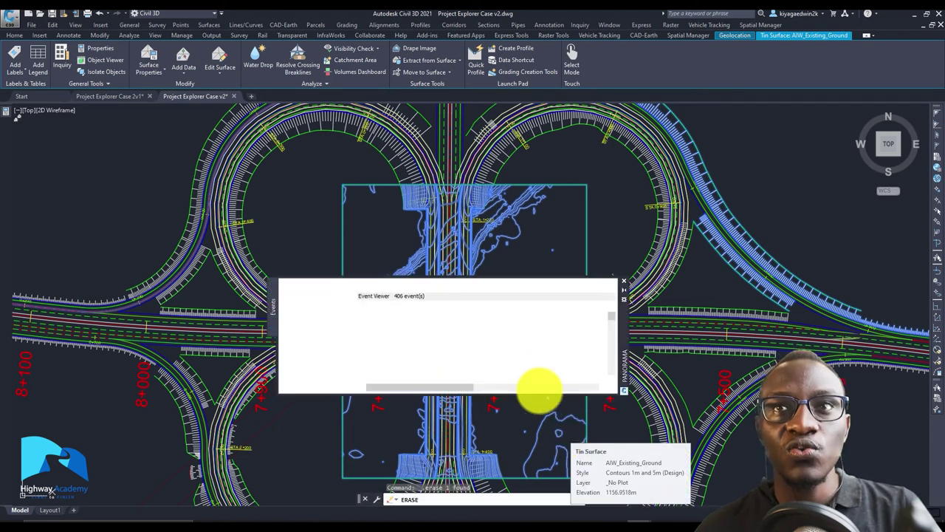
left_click(598, 284)
Inspect the imported bridge against the corridors and alignments at the cleaned-up crossing
scroll(464, 323, "up", 5)
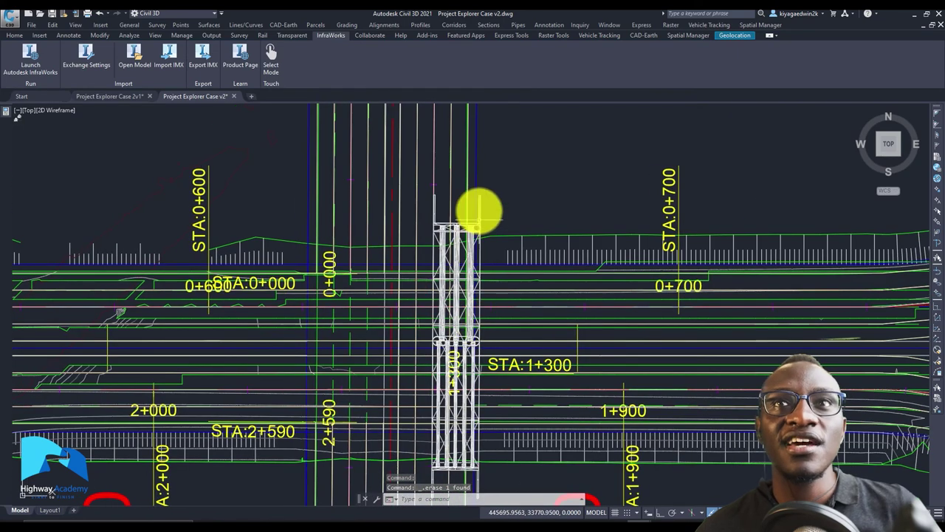
scroll(478, 210, "up", 5)
scroll(479, 211, "down", 5)
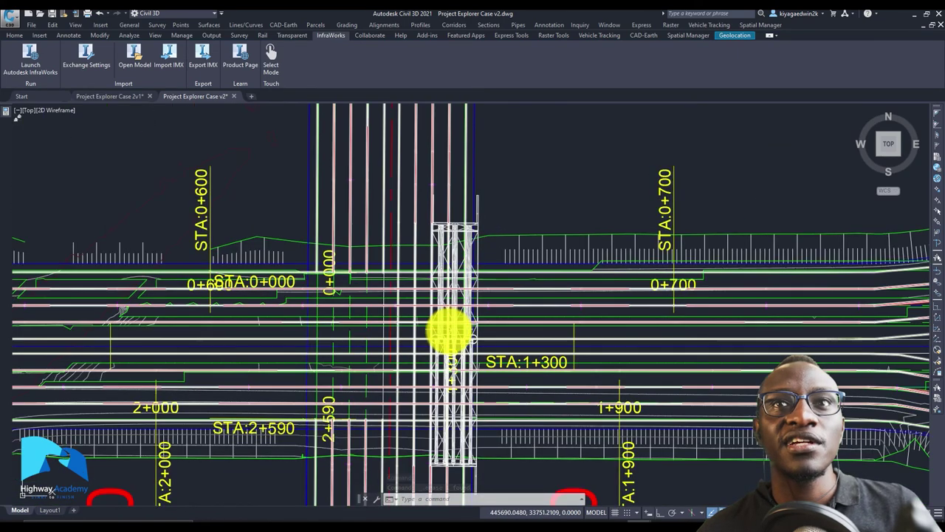
scroll(447, 329, "up", 5)
scroll(448, 330, "down", 5)
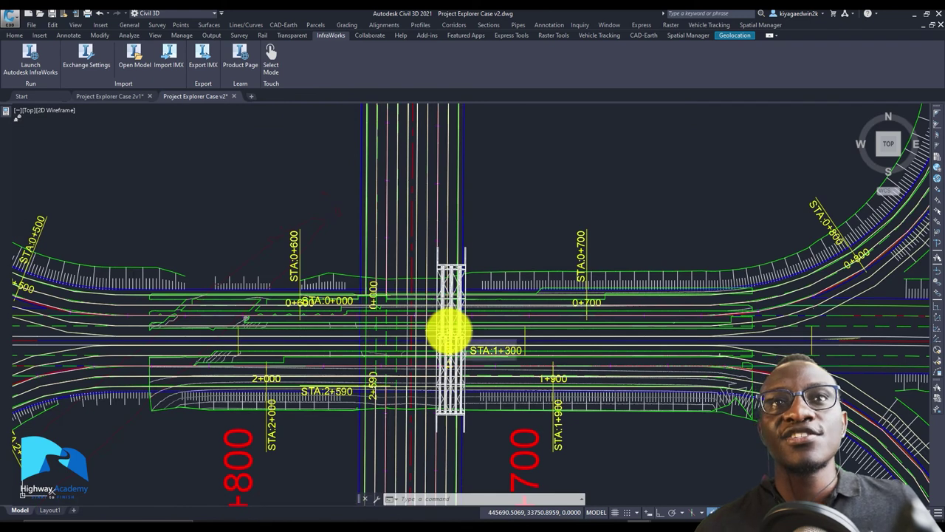